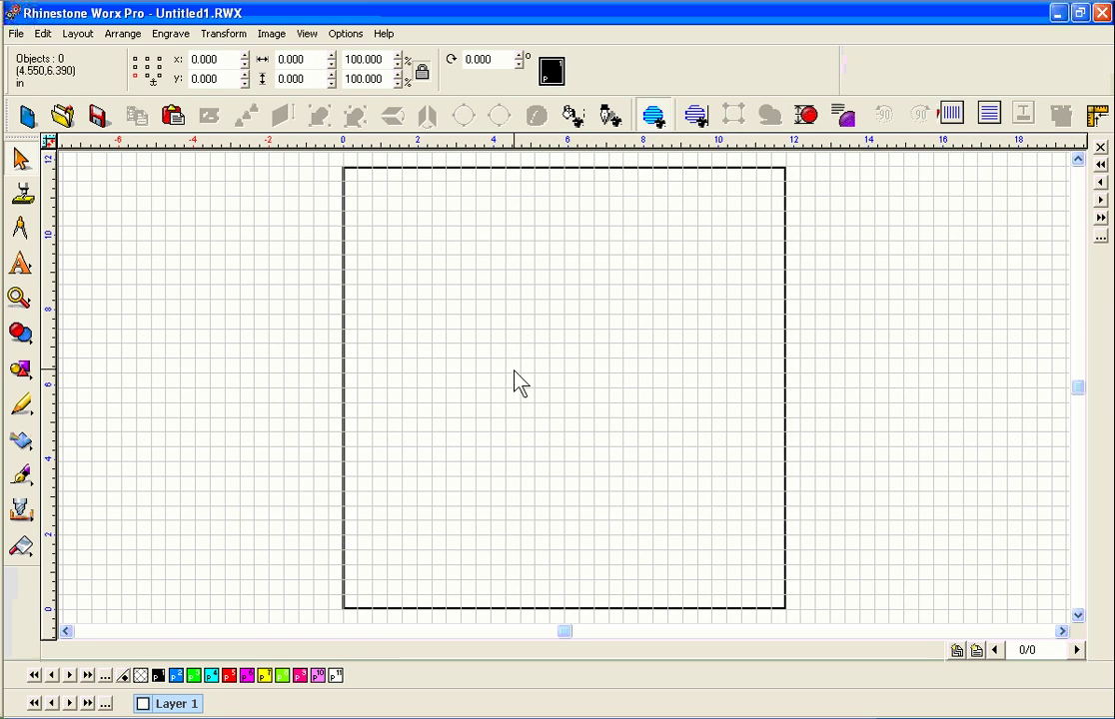
Switch to the file folder window and bring the HEART1 image onto the page
{"action": "key", "text": "alt+Tab"}
{"action": "left_click_drag", "start_coordinate": [812, 268], "coordinate": [301, 249]}
{"action": "left_click", "coordinate": [599, 320]}
{"action": "left_click", "coordinate": [877, 196]}
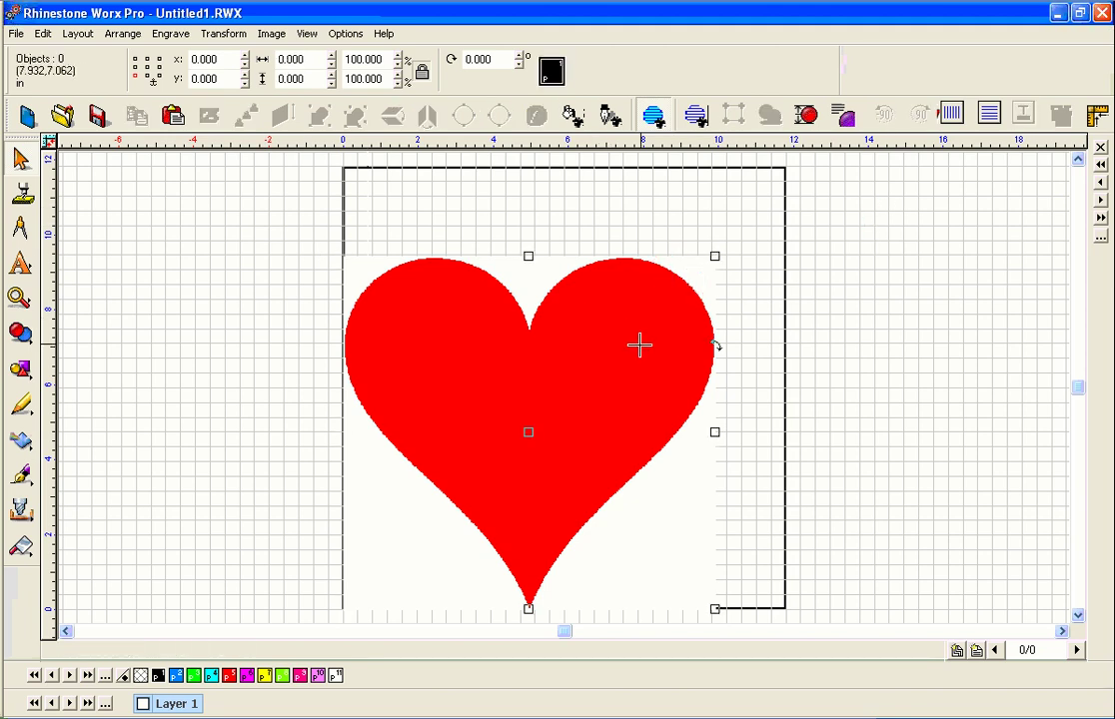
Vectorize the imported heart bitmap to produce its traced outline, and close the vectorization mode
{"action": "left_click", "coordinate": [640, 346]}
{"action": "double_click", "coordinate": [568, 315]}
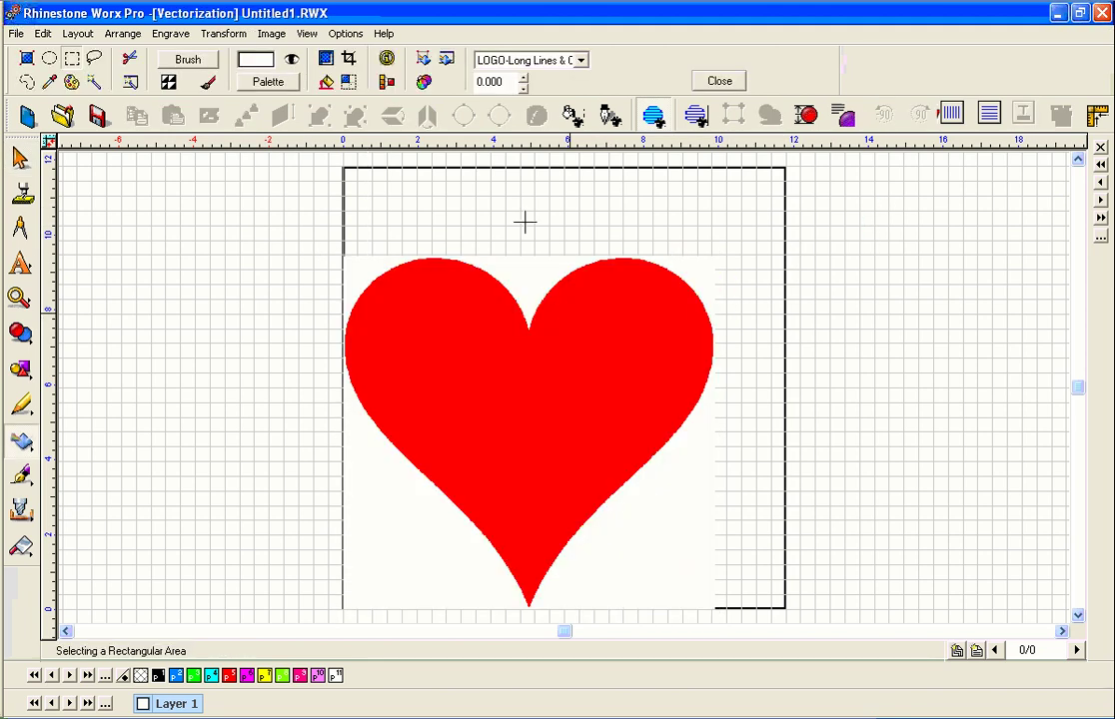
{"action": "left_click", "coordinate": [424, 59]}
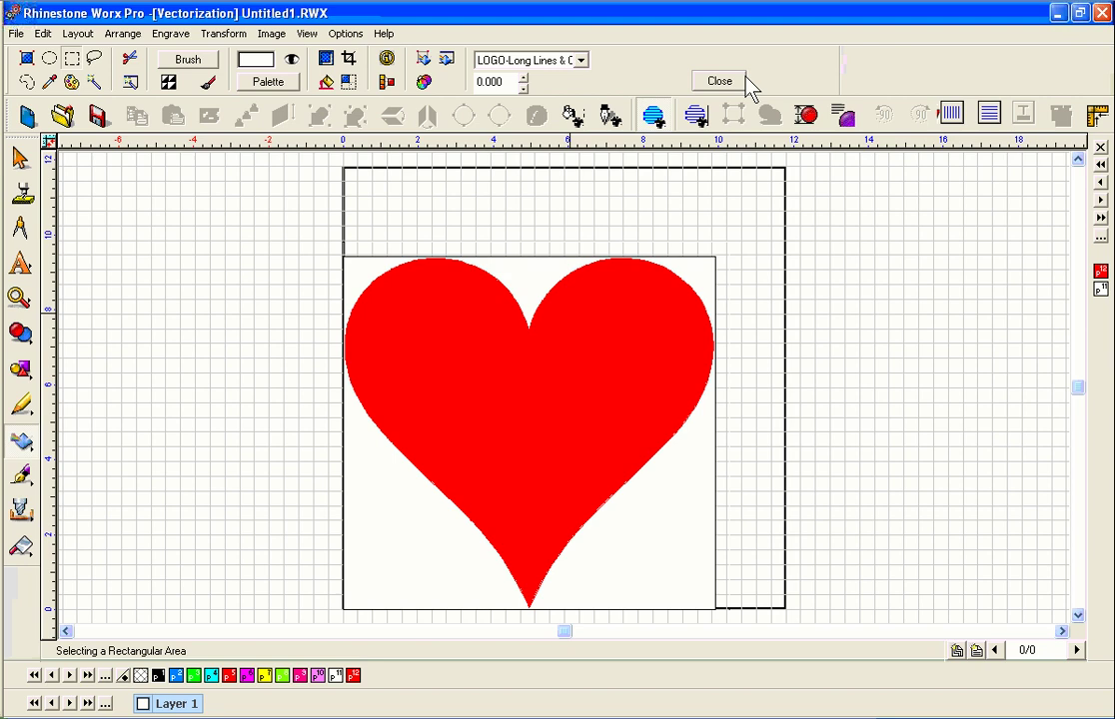
{"action": "left_click", "coordinate": [737, 82]}
Move the red heart bitmap off to the side of its traced outline
{"action": "left_click", "coordinate": [796, 187]}
{"action": "left_click_drag", "start_coordinate": [633, 381], "coordinate": [260, 388]}
{"action": "left_click", "coordinate": [456, 198]}
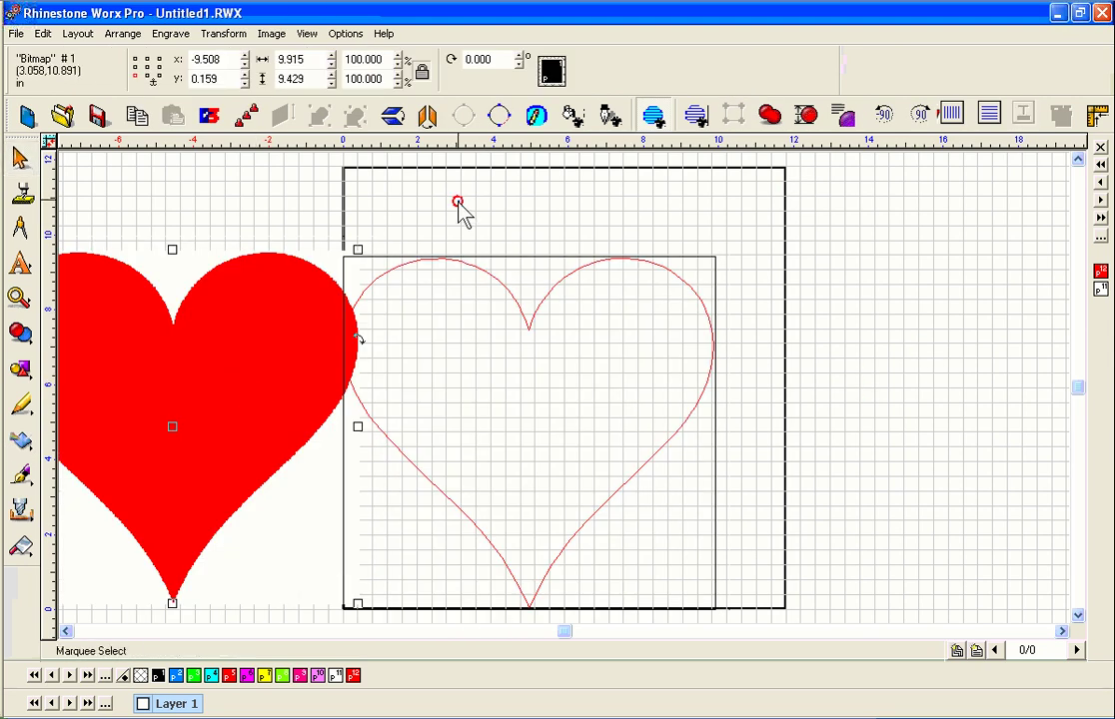
Ungroup the trace to delete the rectangular frame around the heart, and move the red bitmap farther off the page
{"action": "left_click", "coordinate": [499, 256]}
{"action": "key", "text": "ctrl+u"}
{"action": "left_click", "coordinate": [562, 214]}
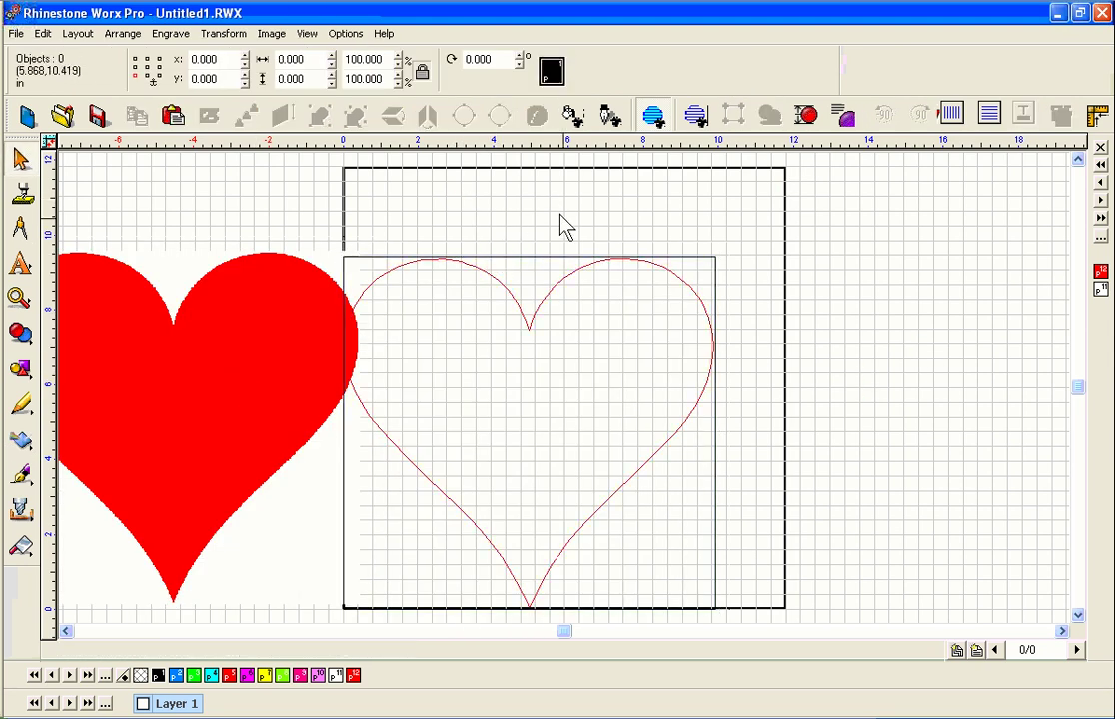
{"action": "left_click", "coordinate": [558, 256]}
{"action": "key", "text": "Delete"}
{"action": "left_click", "coordinate": [110, 289]}
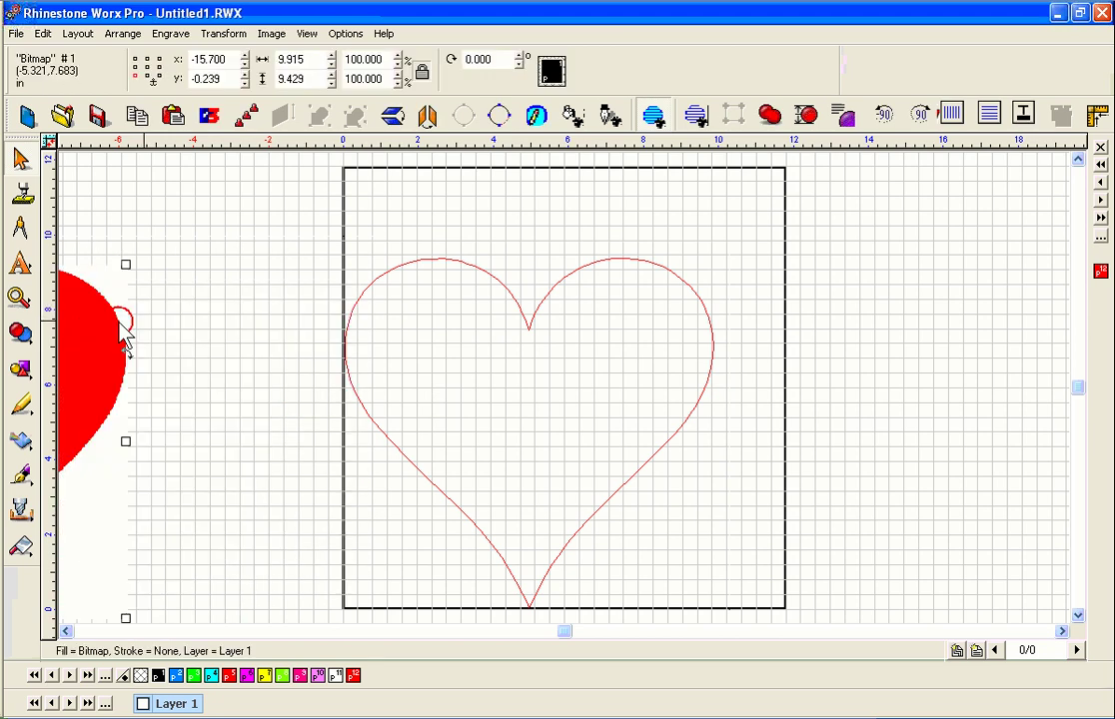
Set the heart outline's height to 2 inches and switch the ruler units to millimeters
{"action": "left_click", "coordinate": [466, 261]}
{"action": "left_click", "coordinate": [277, 80]}
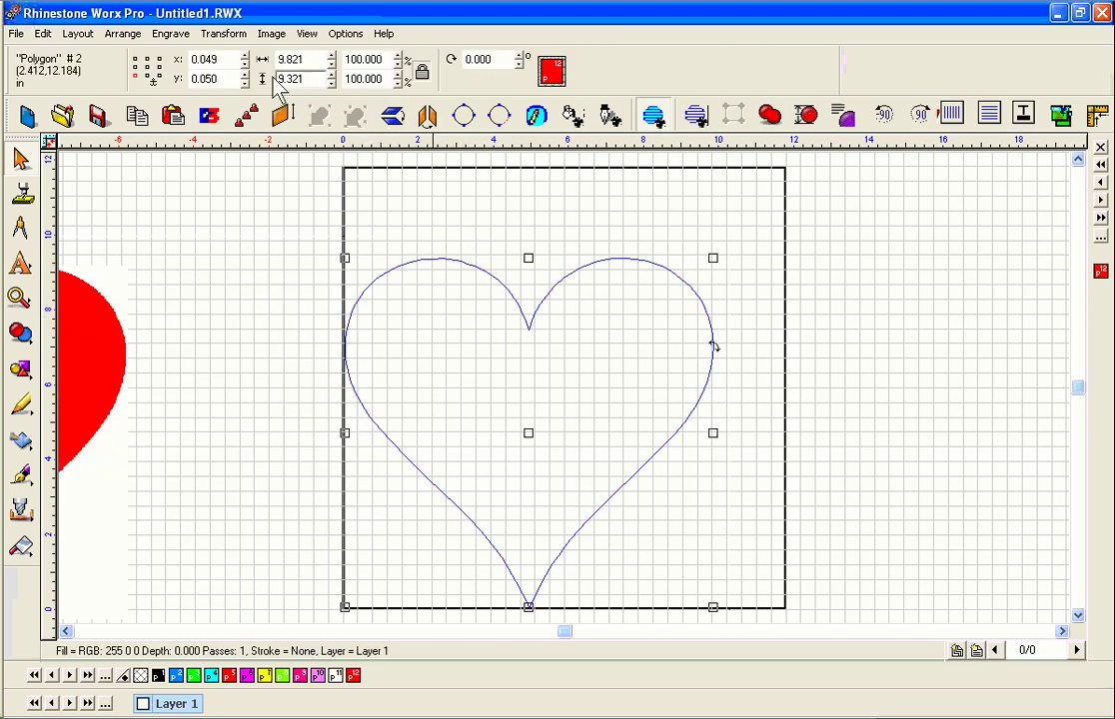
{"action": "double_click", "coordinate": [311, 80]}
{"action": "type", "text": "2"}
{"action": "key", "text": "Return"}
{"action": "right_click", "coordinate": [364, 153]}
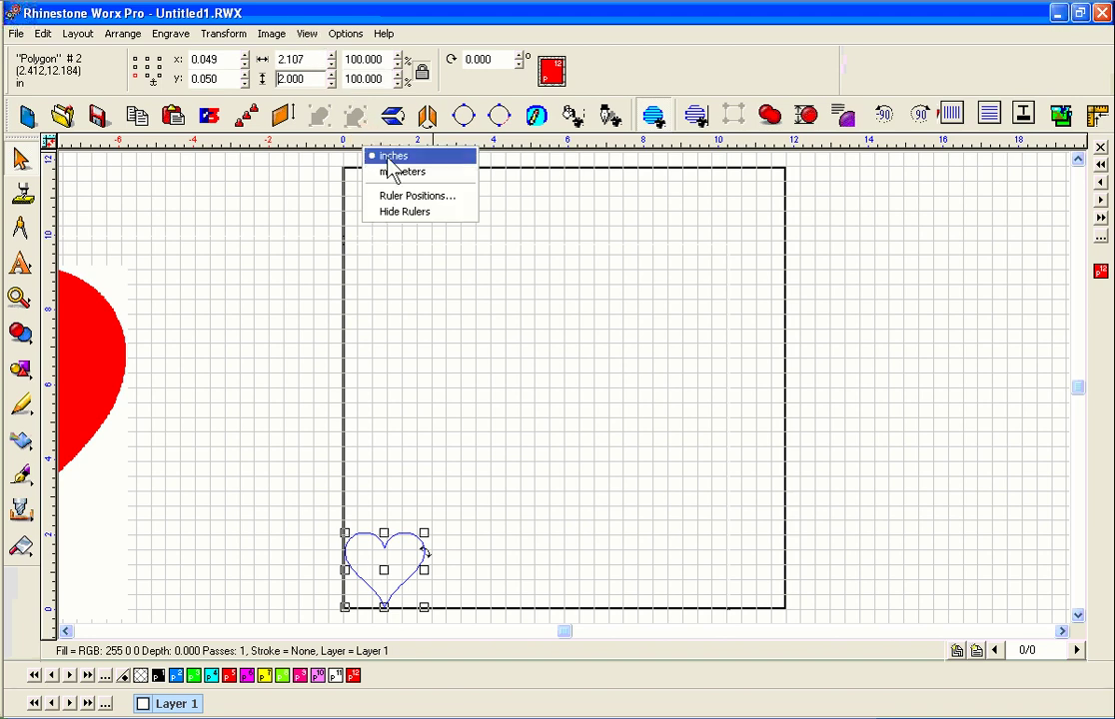
{"action": "left_click", "coordinate": [385, 170]}
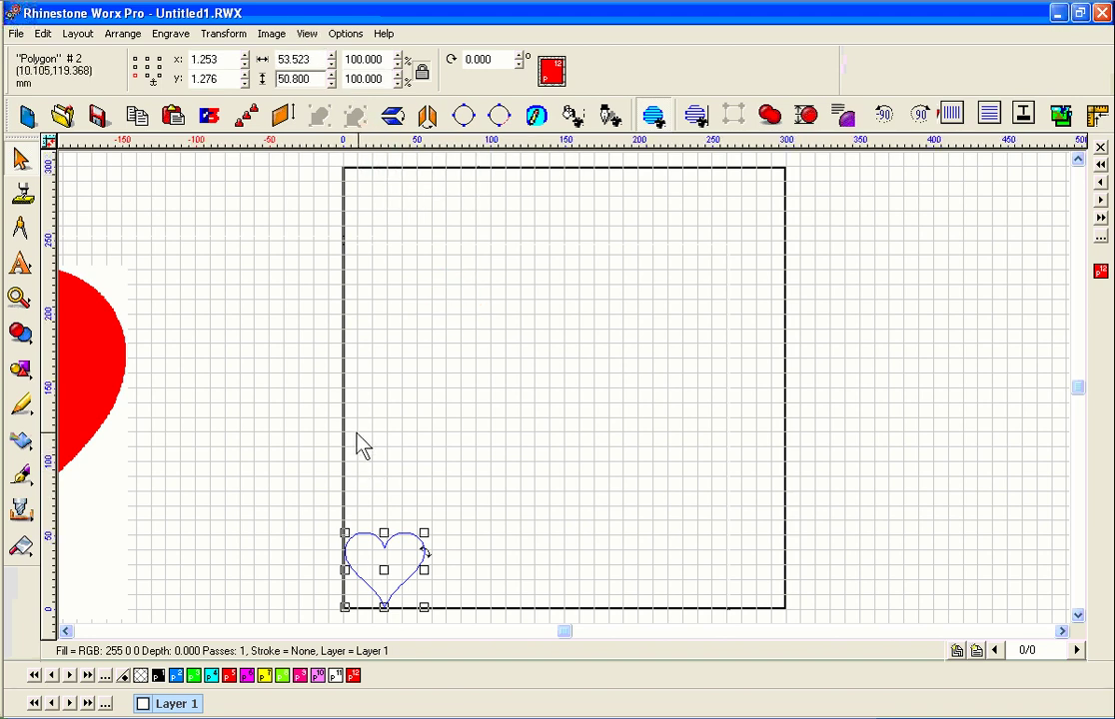
Apply a Rhinestone Fill to the heart outline using the VS 2006 Light Red stone for the interior
{"action": "key", "text": "F5"}
{"action": "left_click", "coordinate": [221, 36]}
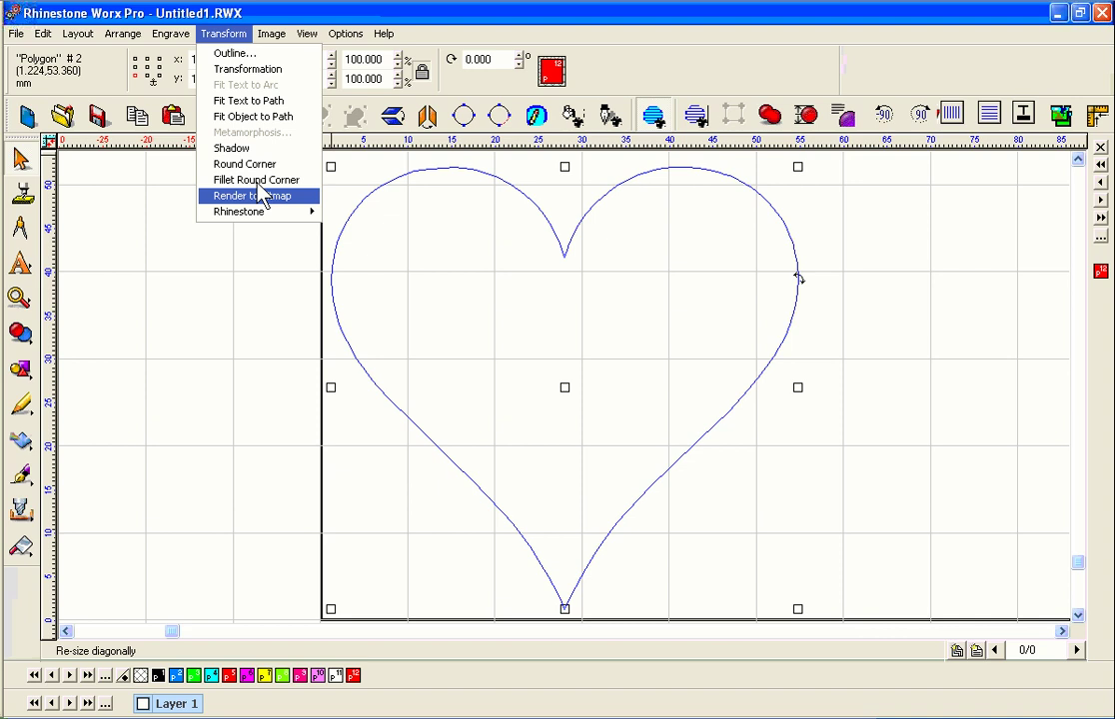
{"action": "mouse_move", "coordinate": [262, 214]}
{"action": "left_click", "coordinate": [404, 216]}
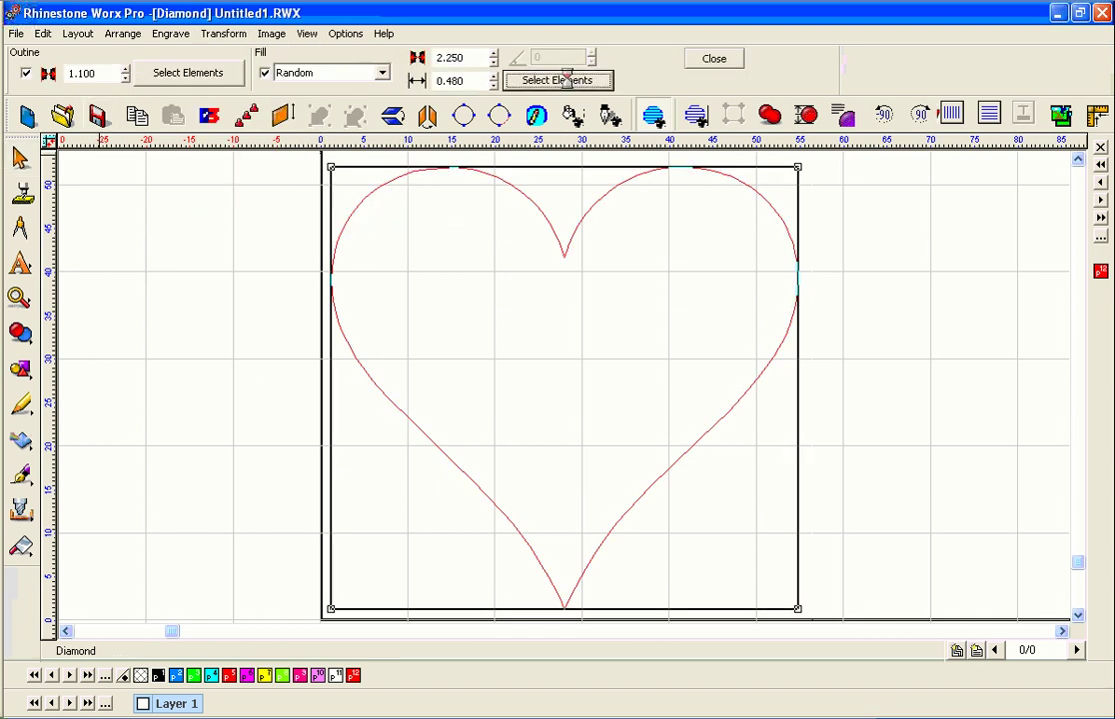
{"action": "left_click", "coordinate": [557, 80]}
{"action": "left_click", "coordinate": [1091, 364]}
{"action": "left_click_drag", "start_coordinate": [1099, 335], "coordinate": [1094, 469]}
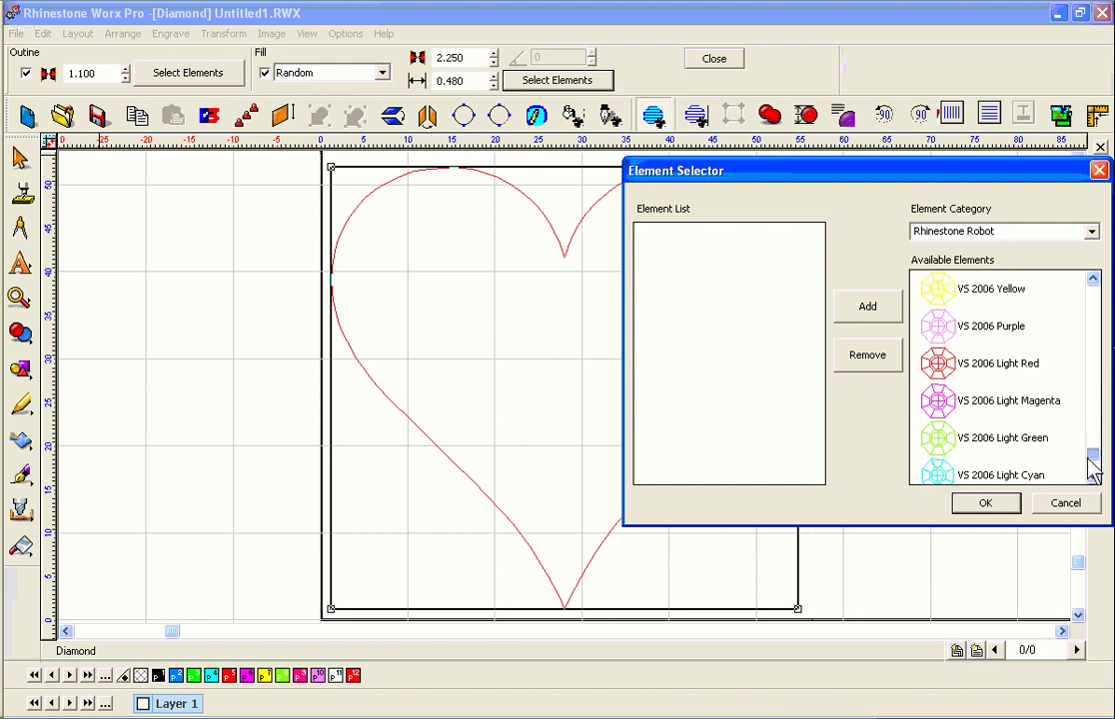
{"action": "left_click", "coordinate": [944, 362]}
{"action": "left_click", "coordinate": [867, 306]}
{"action": "left_click", "coordinate": [986, 502]}
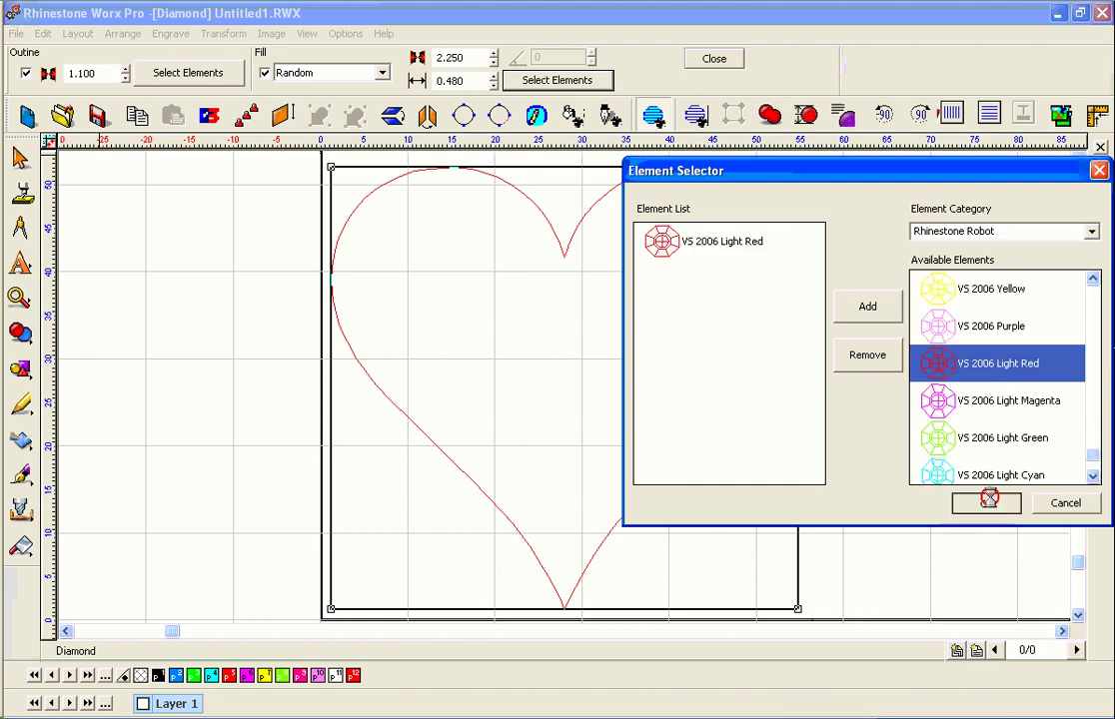
Line the heart's outline with VS 2006 Black stones and finish the rhinestone fill
{"action": "left_click", "coordinate": [158, 70]}
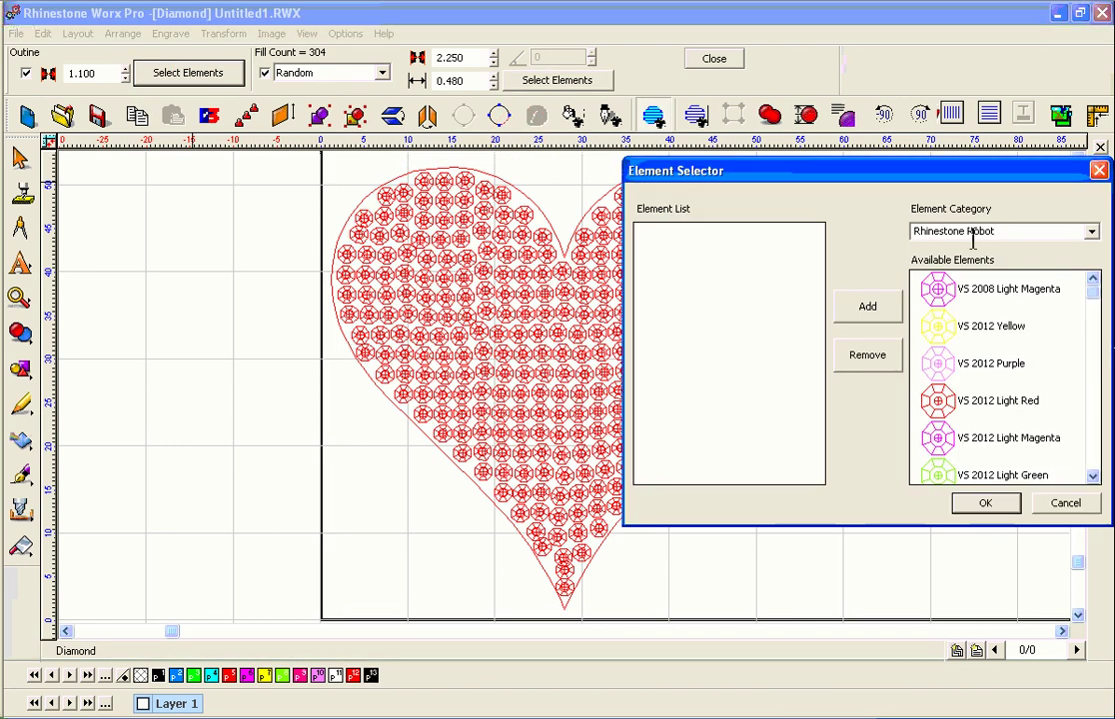
{"action": "left_click_drag", "start_coordinate": [1098, 300], "coordinate": [1094, 467]}
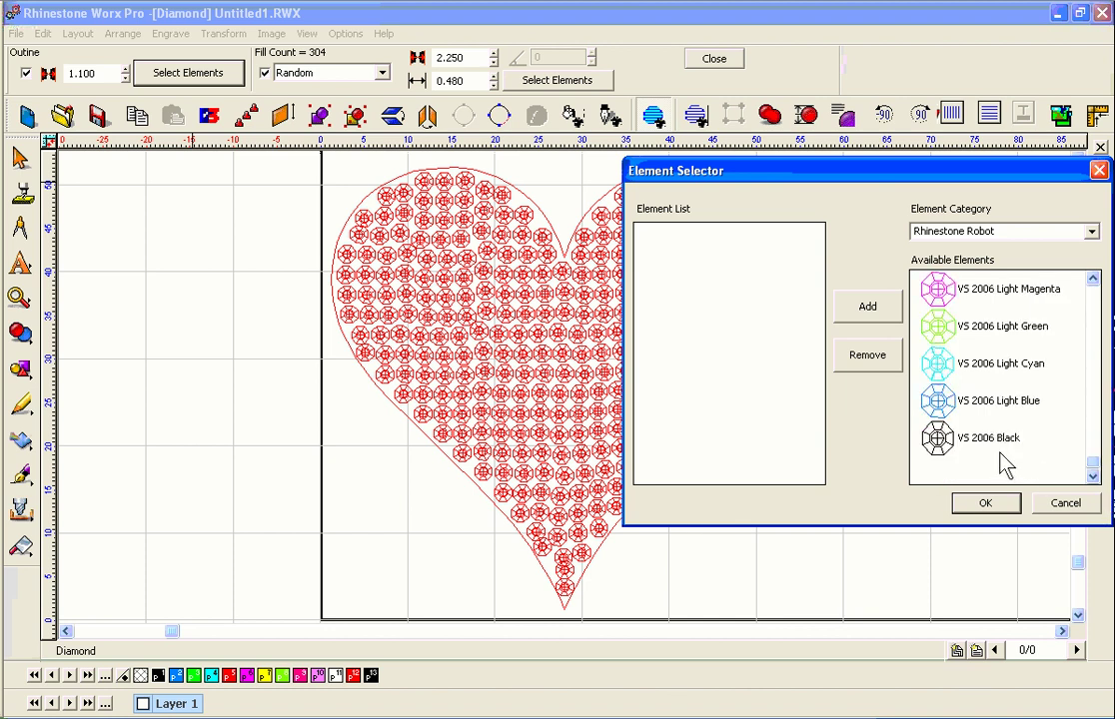
{"action": "left_click", "coordinate": [1002, 439]}
{"action": "left_click", "coordinate": [874, 310]}
{"action": "left_click", "coordinate": [967, 504]}
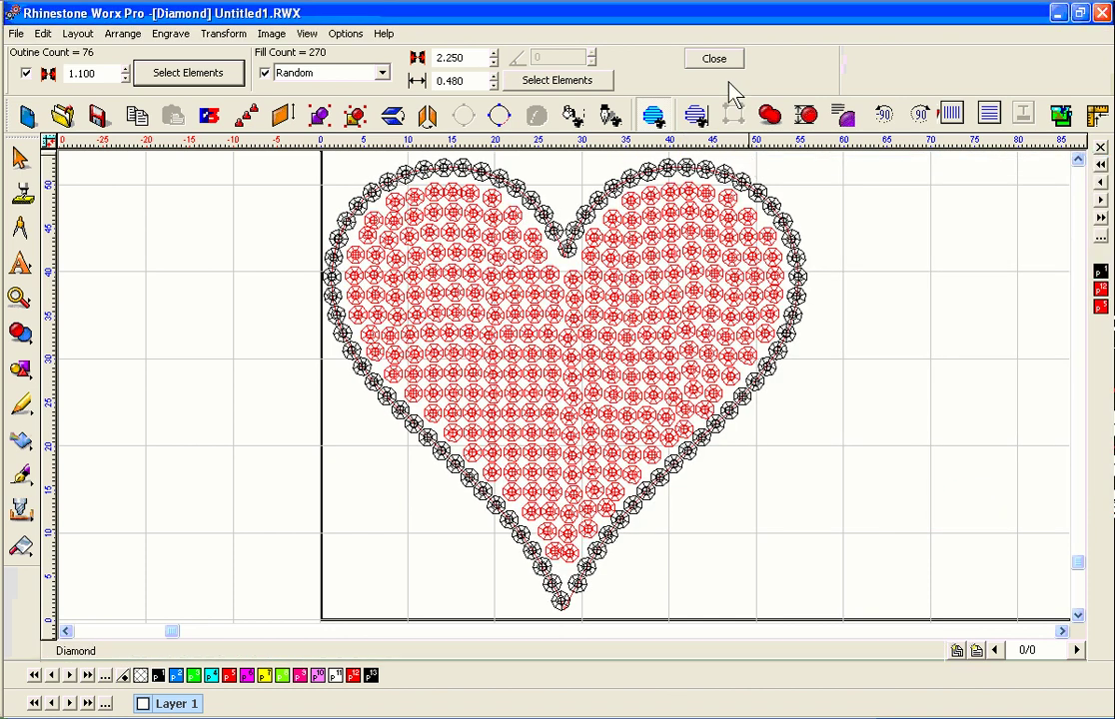
{"action": "left_click", "coordinate": [728, 60]}
{"action": "left_click", "coordinate": [960, 195]}
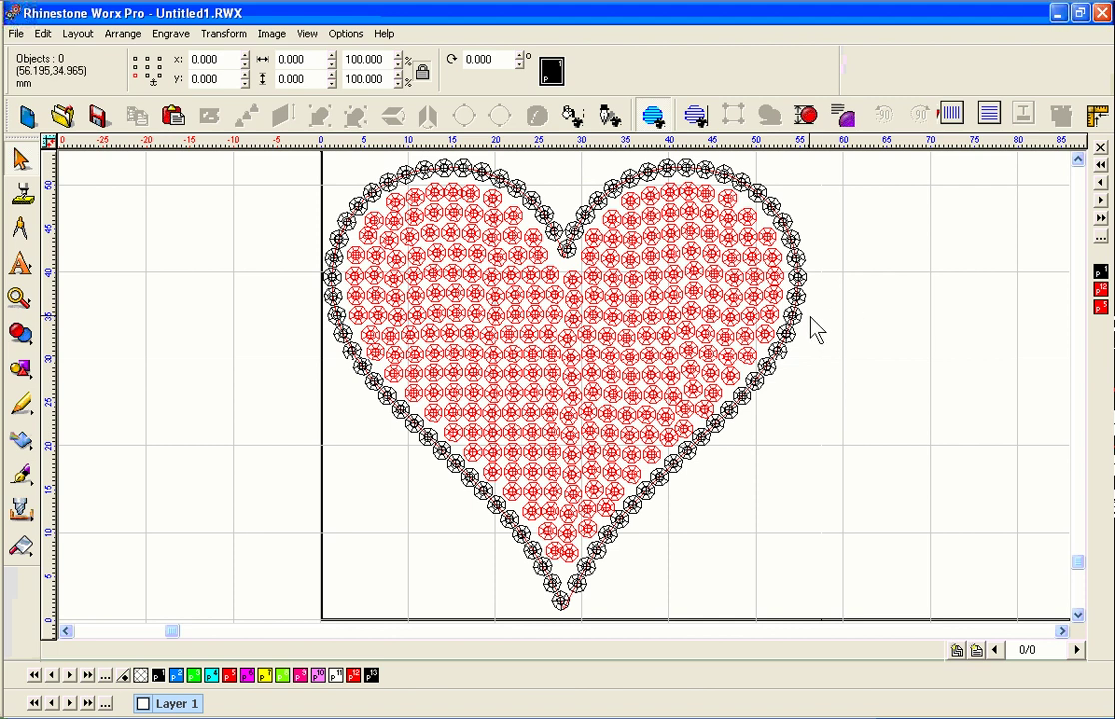
Delete all objects from the workspace, including the rhinestone heart and the original bitmap
{"action": "scroll", "coordinate": [829, 283], "scroll_direction": "down", "scroll_amount": 3}
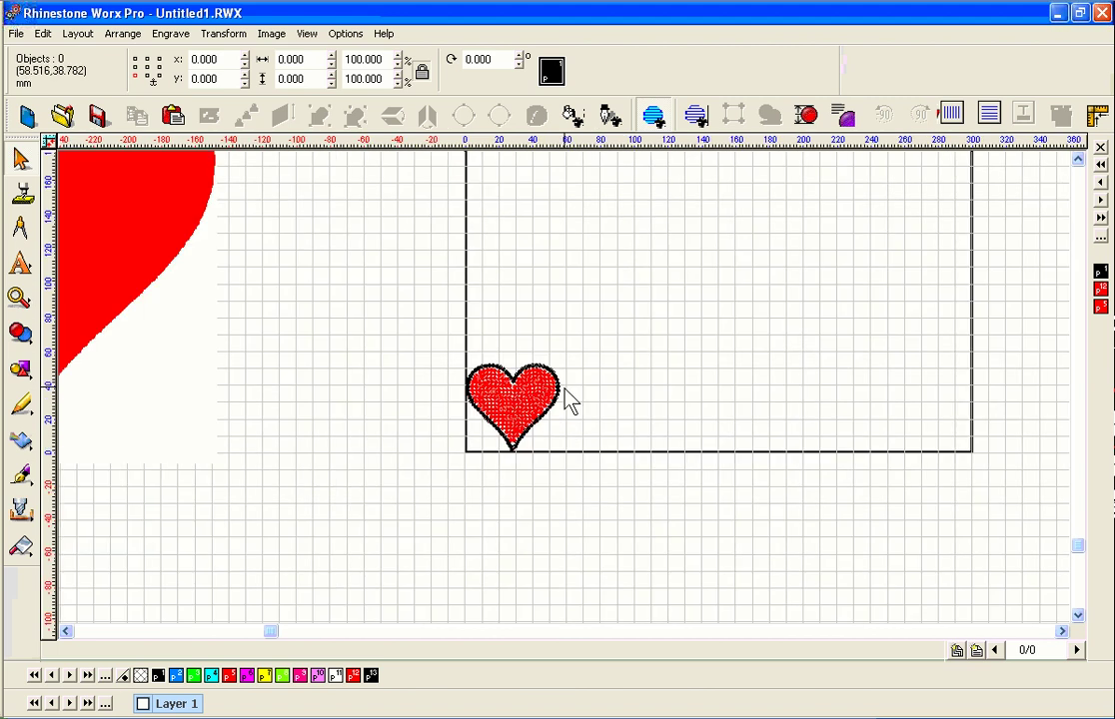
{"action": "key", "text": "ctrl+a"}
{"action": "key", "text": "Delete"}
Bring the BAD rhinestone lettering file from the folder window onto the empty page
{"action": "left_click", "coordinate": [321, 712]}
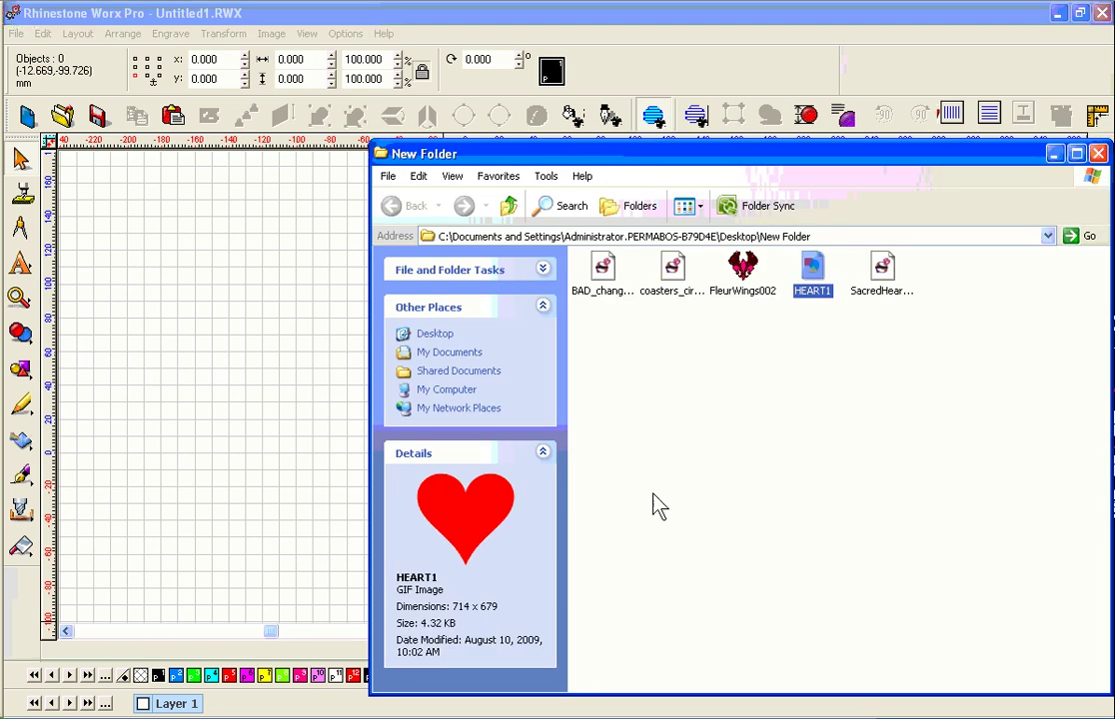
{"action": "left_click", "coordinate": [792, 430]}
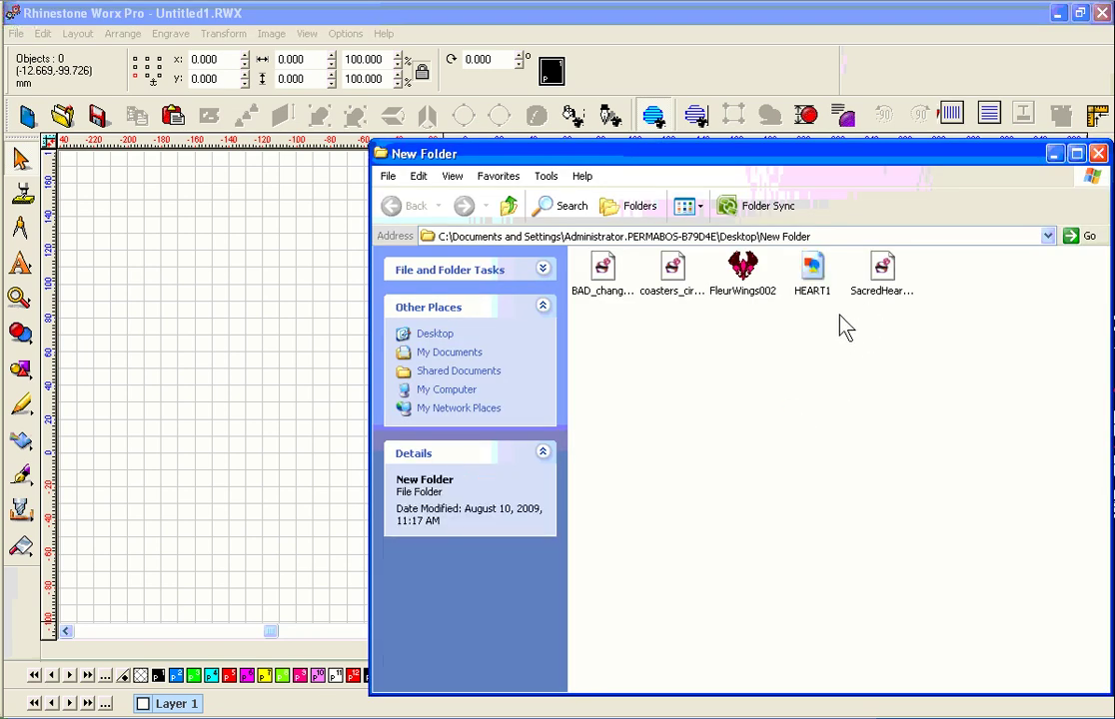
{"action": "left_click_drag", "start_coordinate": [606, 273], "coordinate": [209, 266]}
{"action": "left_click", "coordinate": [279, 199]}
{"action": "scroll", "coordinate": [508, 287], "scroll_direction": "up", "scroll_amount": 2}
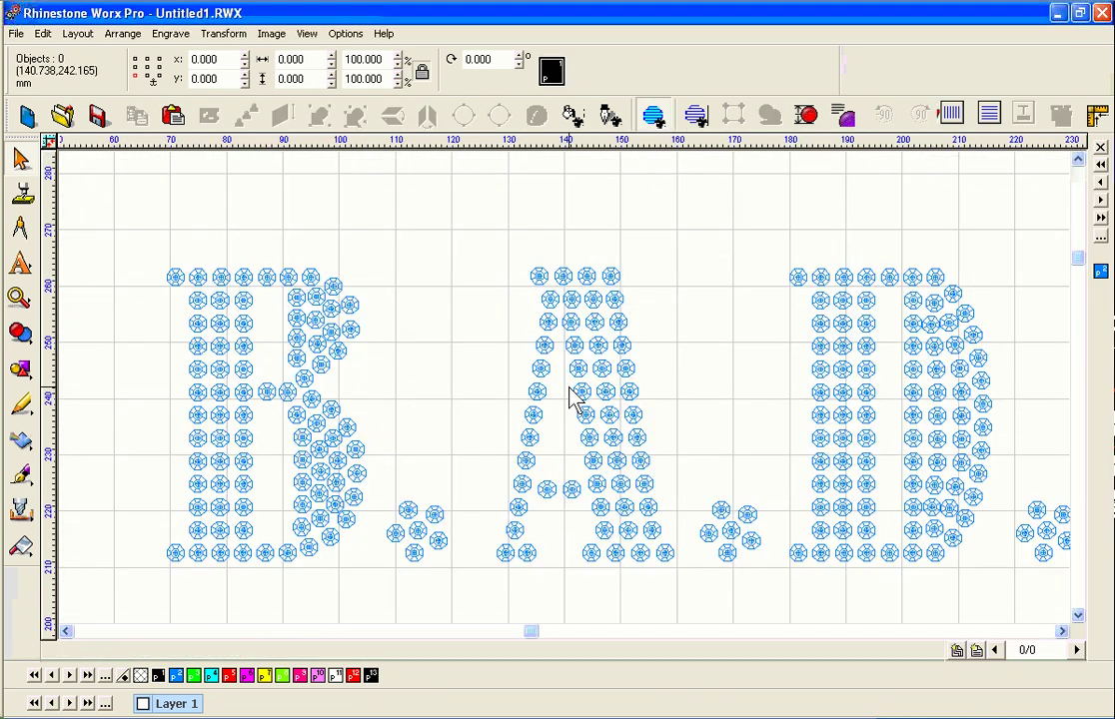
{"action": "scroll", "coordinate": [635, 420], "scroll_direction": "down", "scroll_amount": 1}
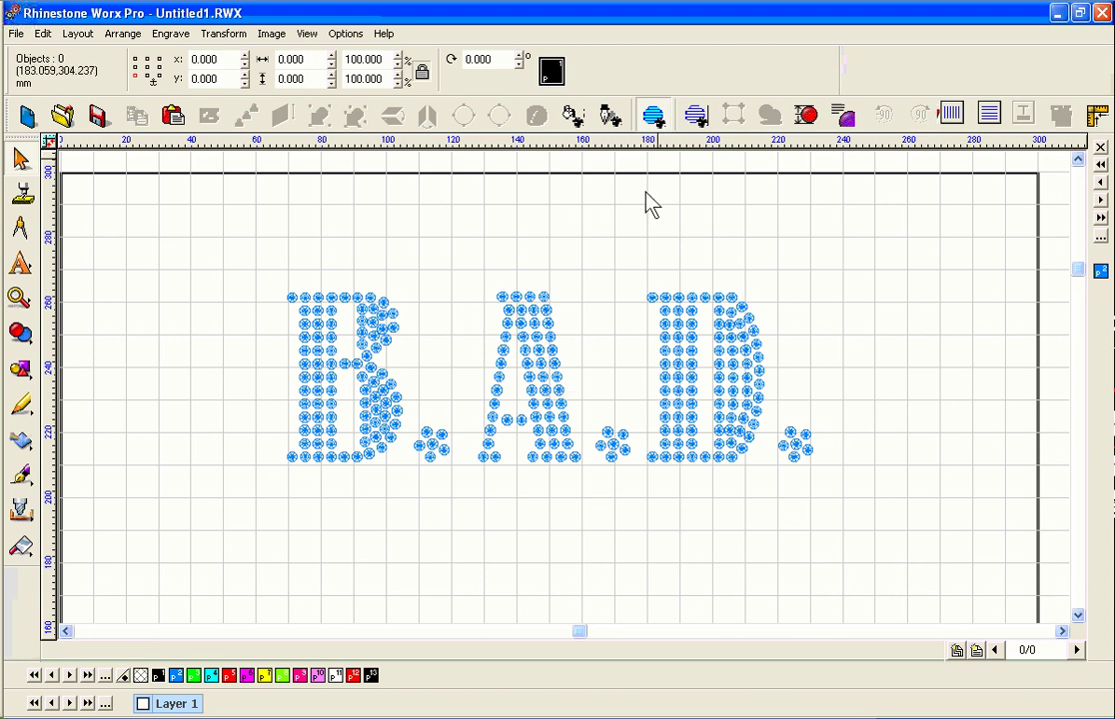
Replace the stones of the letter A and its period with VS 2010 Light Red rhinestones
{"action": "mouse_move", "coordinate": [467, 243]}
{"action": "left_mouse_down"}
{"action": "mouse_move", "coordinate": [607, 497]}
{"action": "mouse_move", "coordinate": [654, 540]}
{"action": "mouse_move", "coordinate": [640, 544]}
{"action": "left_mouse_up"}
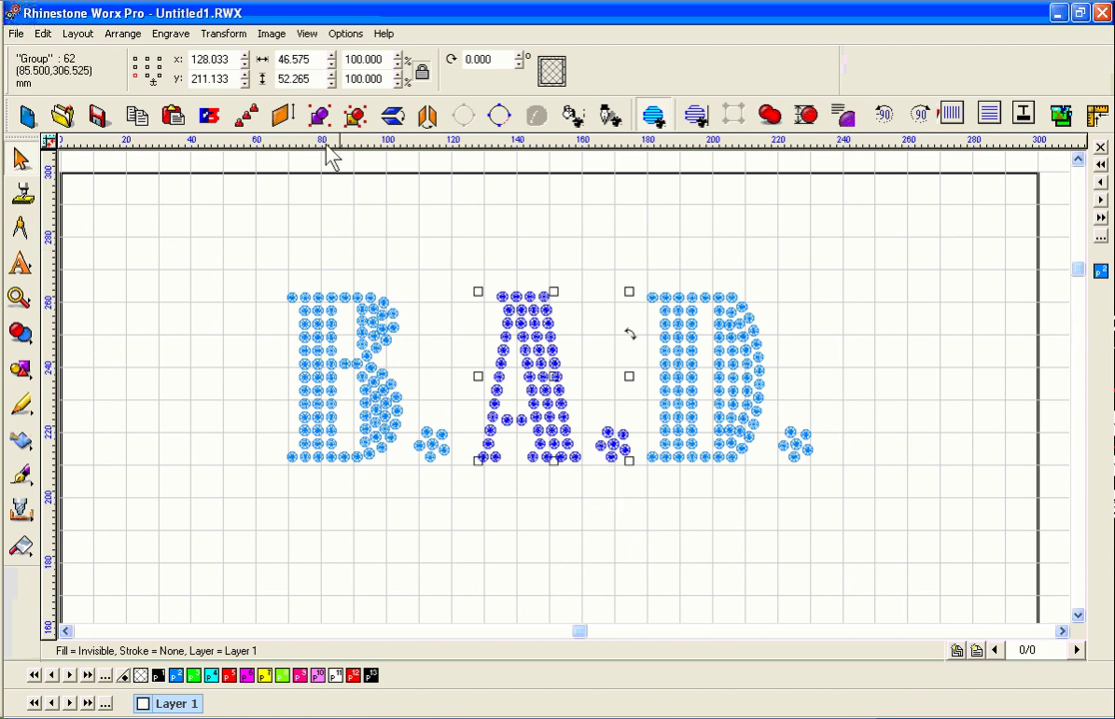
{"action": "left_click", "coordinate": [221, 33]}
{"action": "mouse_move", "coordinate": [278, 214]}
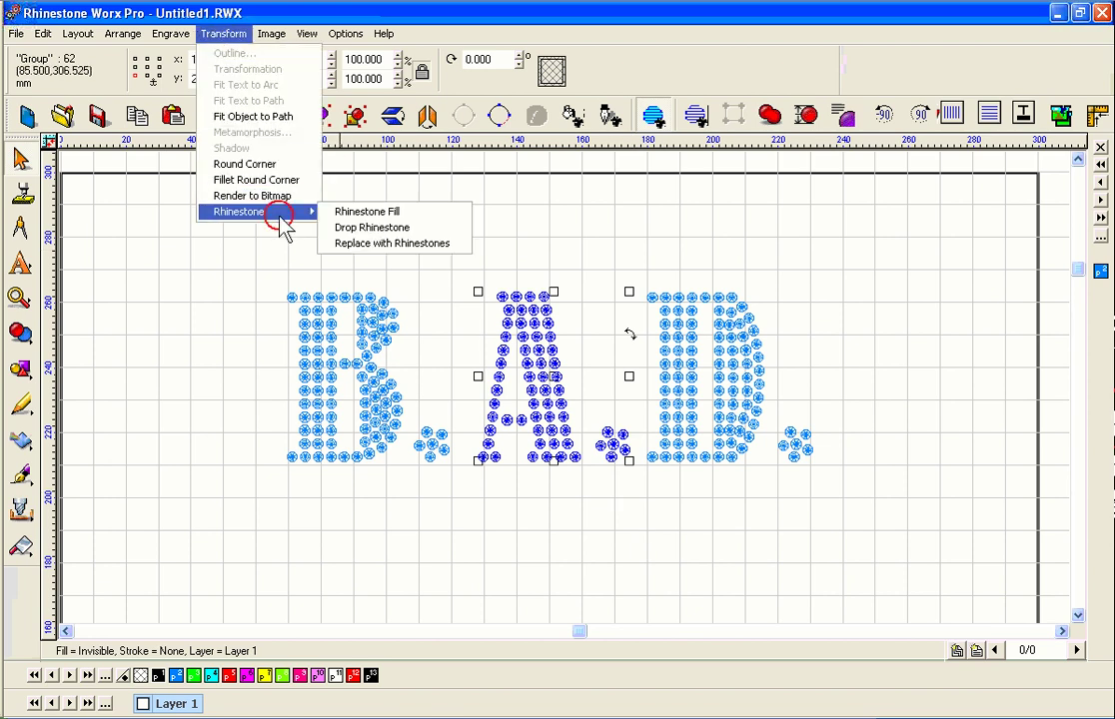
{"action": "left_click", "coordinate": [456, 246]}
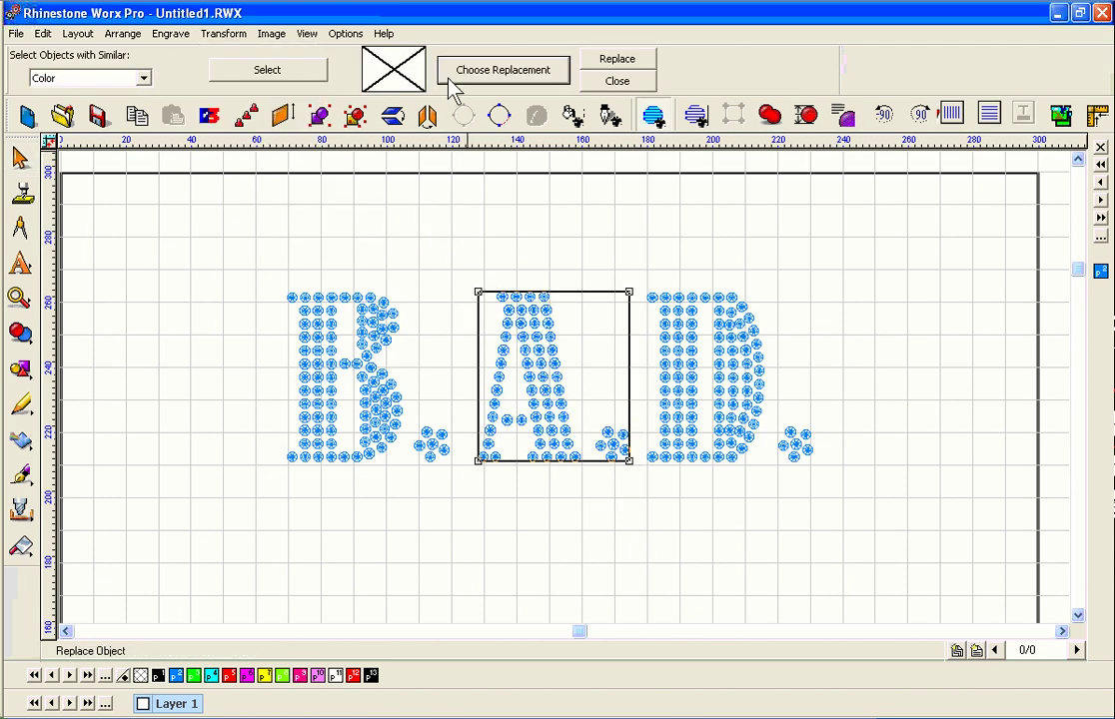
{"action": "left_click", "coordinate": [498, 73]}
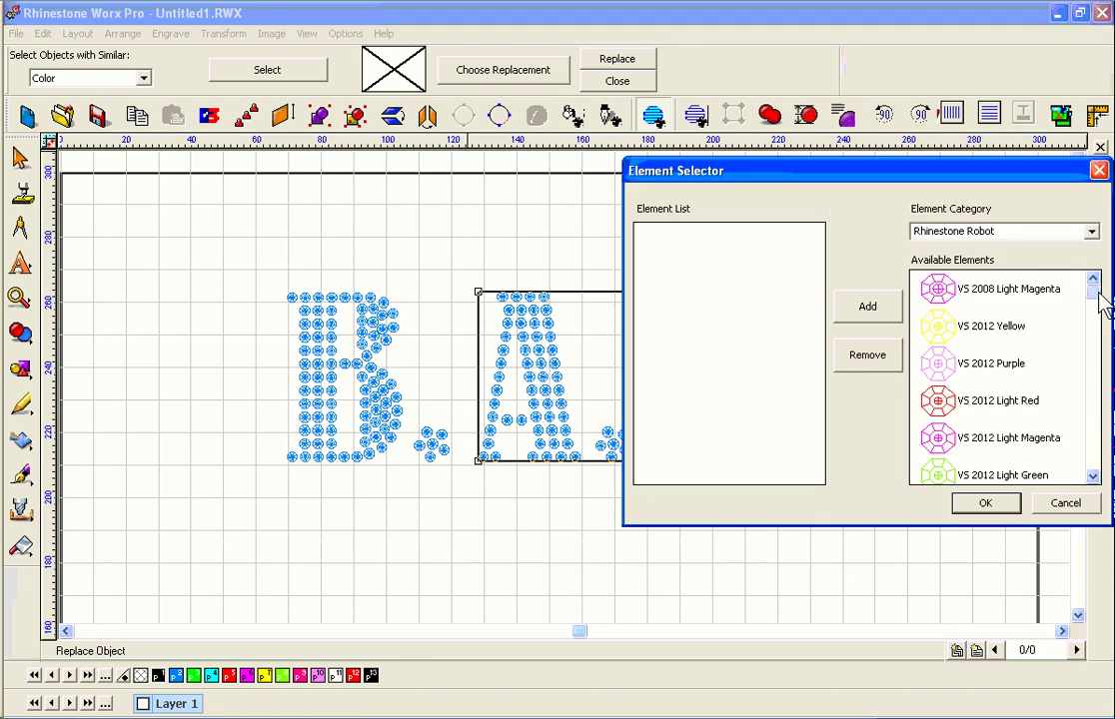
{"action": "left_click_drag", "start_coordinate": [1101, 304], "coordinate": [1099, 428]}
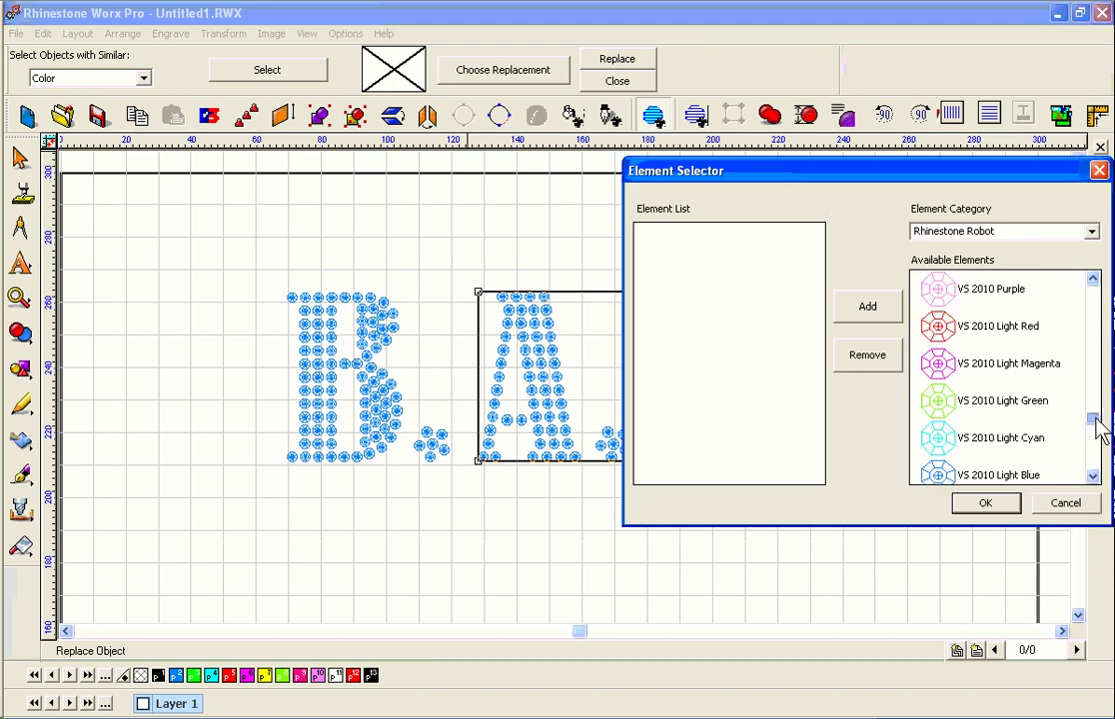
{"action": "left_click", "coordinate": [1054, 329]}
{"action": "left_click", "coordinate": [875, 312]}
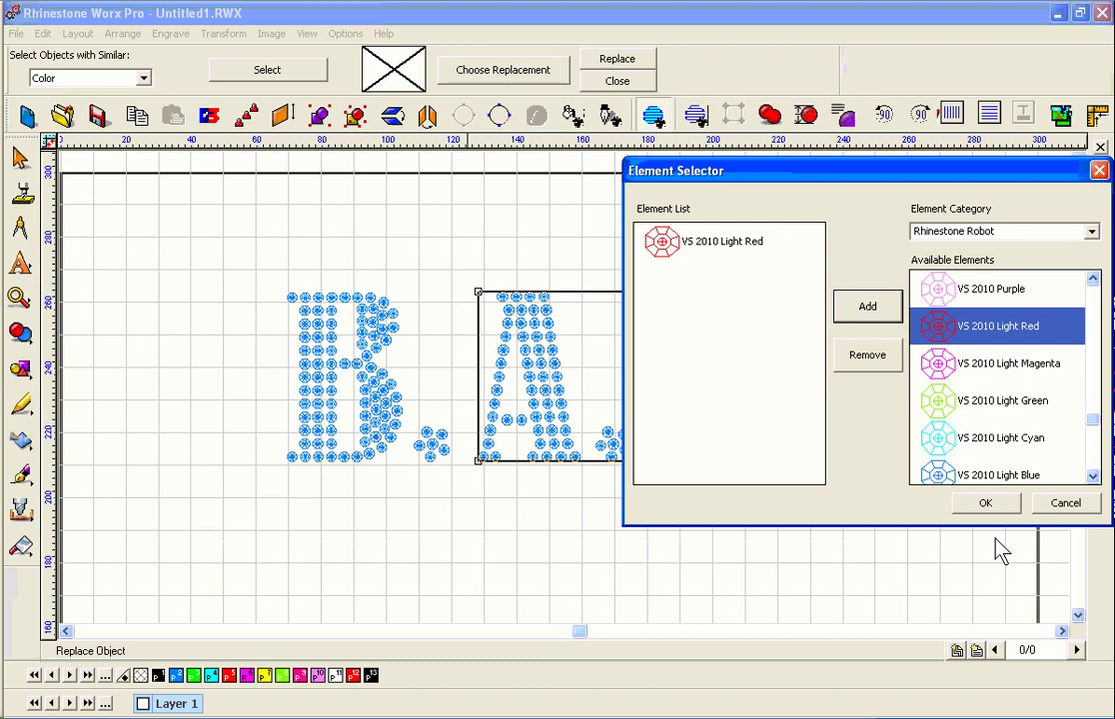
{"action": "left_click", "coordinate": [985, 502]}
{"action": "left_click", "coordinate": [618, 60]}
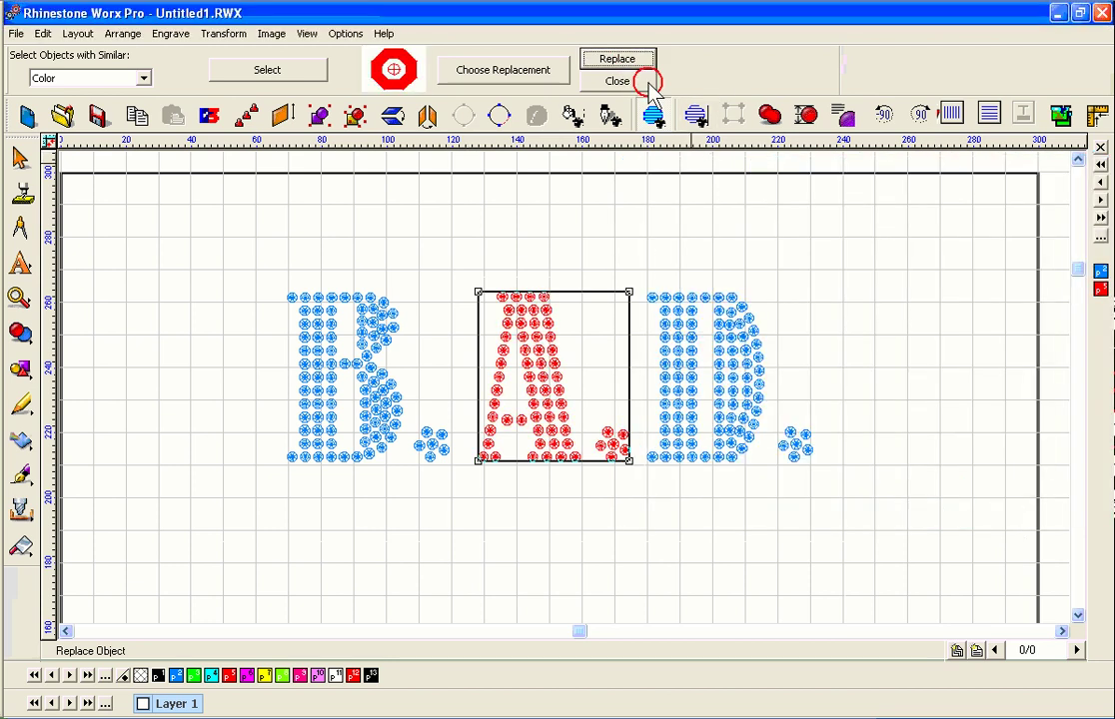
{"action": "left_click", "coordinate": [648, 81]}
Check the rhinestone count by stone type for the entire B.A.D. design, and close the report
{"action": "left_click_drag", "start_coordinate": [145, 228], "coordinate": [924, 577]}
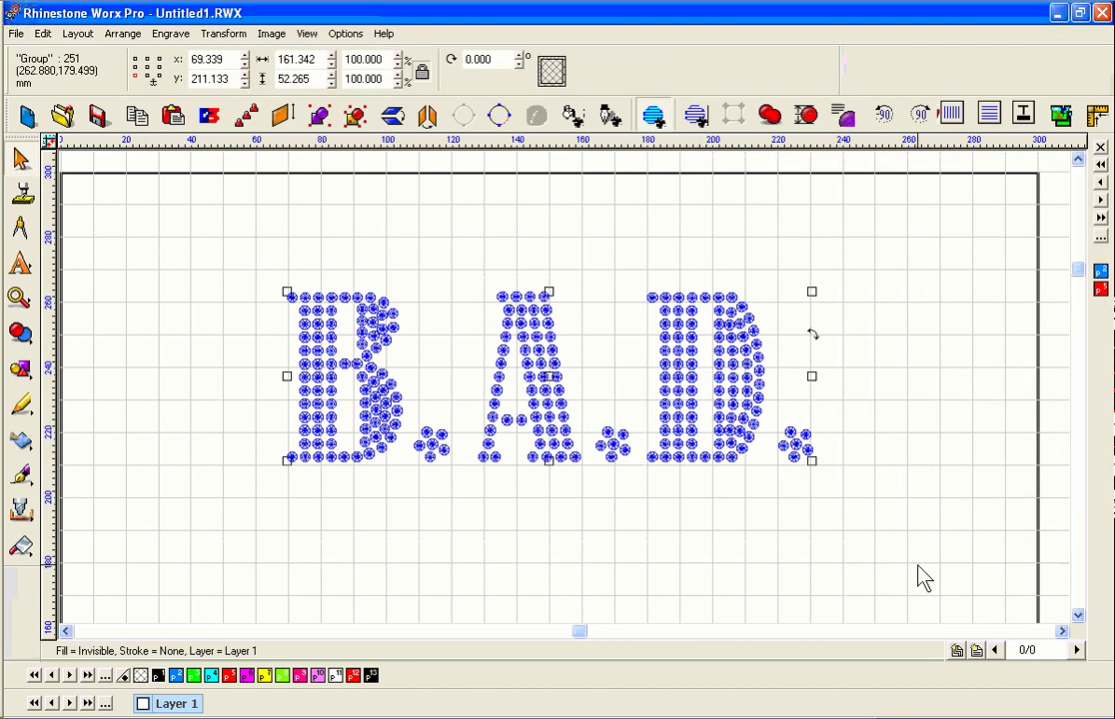
{"action": "left_click", "coordinate": [940, 516]}
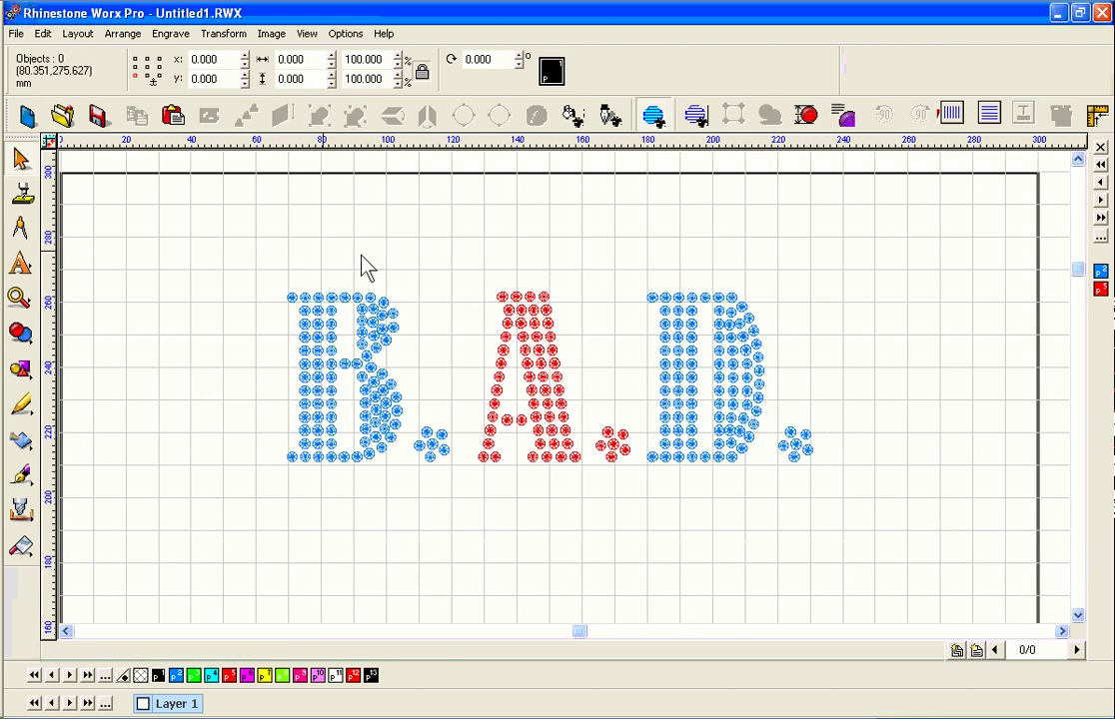
{"action": "left_click_drag", "start_coordinate": [209, 206], "coordinate": [979, 597]}
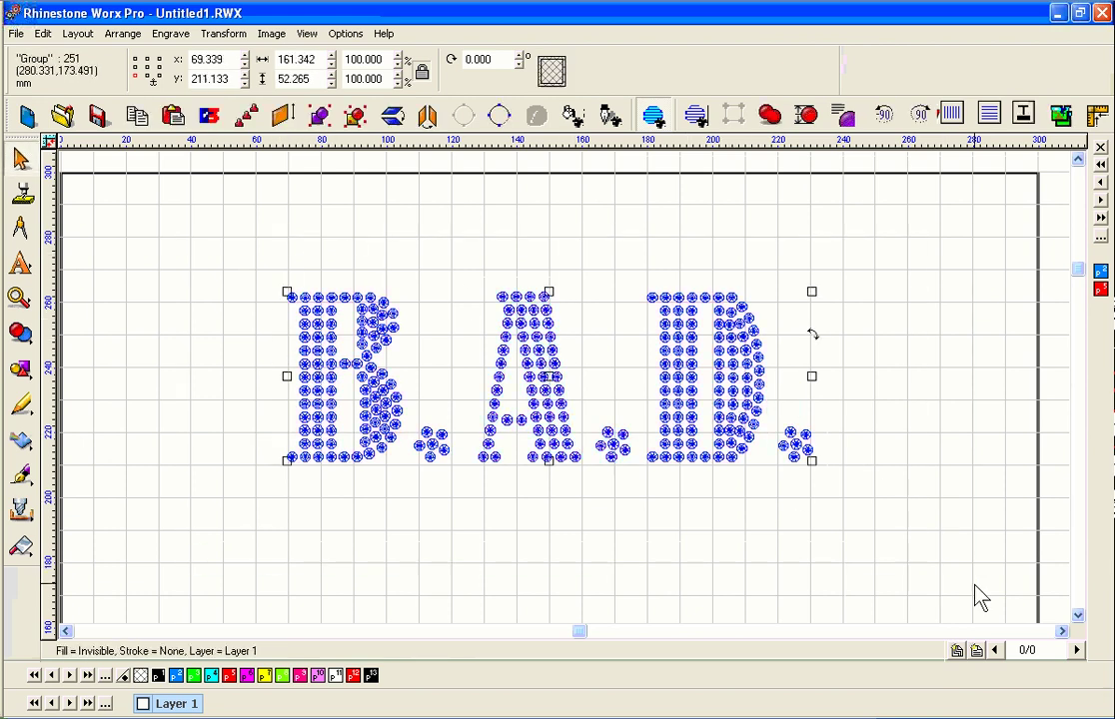
{"action": "left_click", "coordinate": [312, 38]}
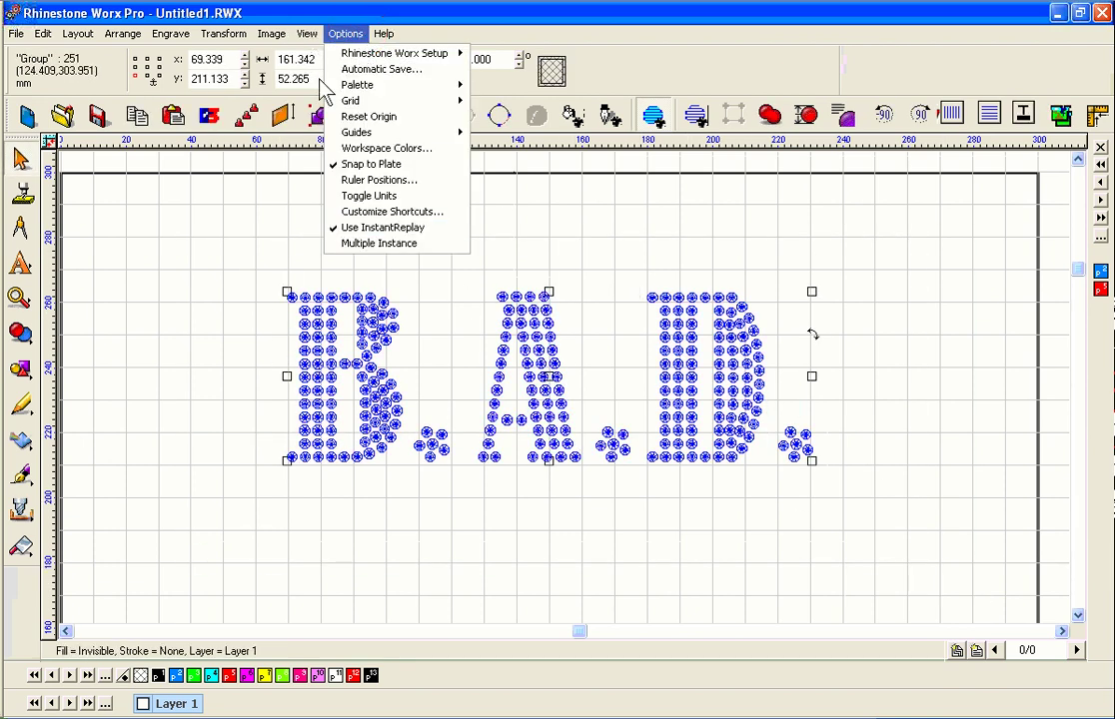
{"action": "left_click", "coordinate": [345, 346]}
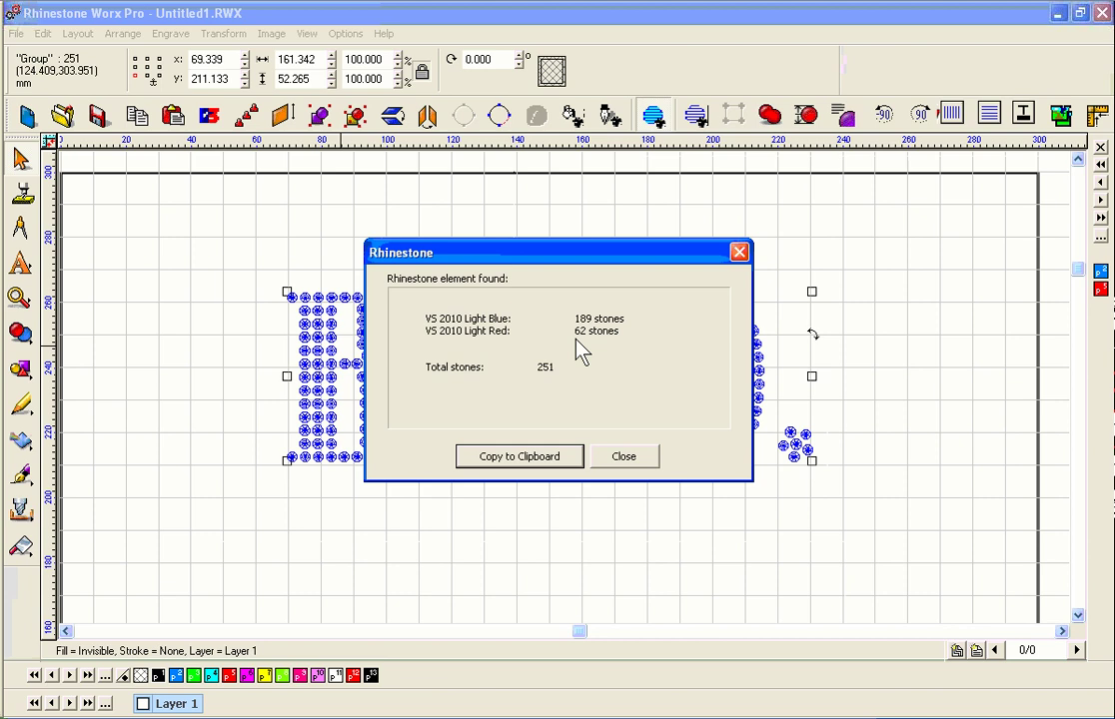
{"action": "left_click", "coordinate": [635, 466]}
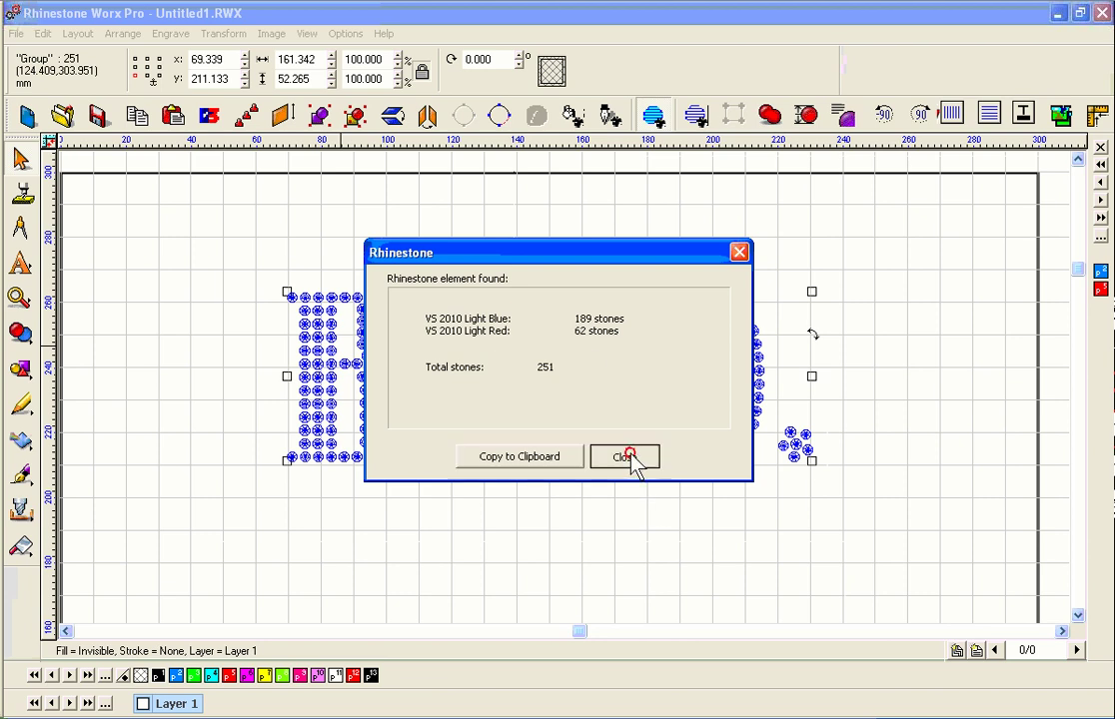
Delete the entire B.A.D. rhinestone design from the page
{"action": "left_click", "coordinate": [838, 378]}
{"action": "key", "text": "ctrl+a"}
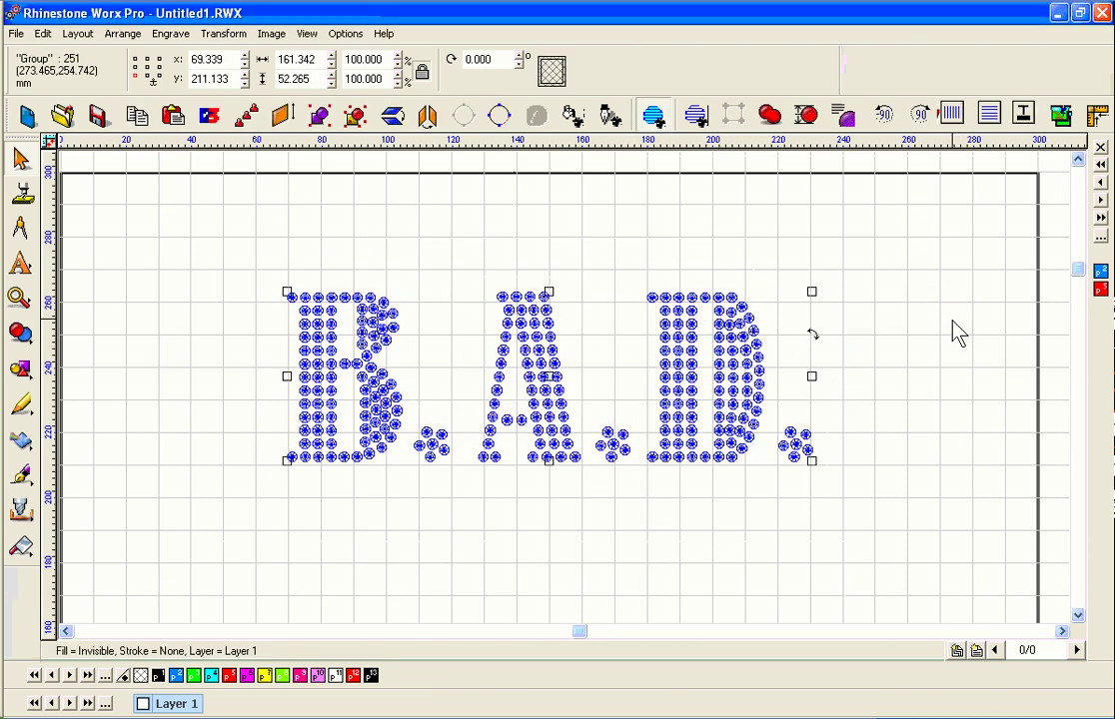
{"action": "key", "text": "Delete"}
Bring the coasters_circles file from the folder window onto the empty page
{"action": "key", "text": "alt+Tab"}
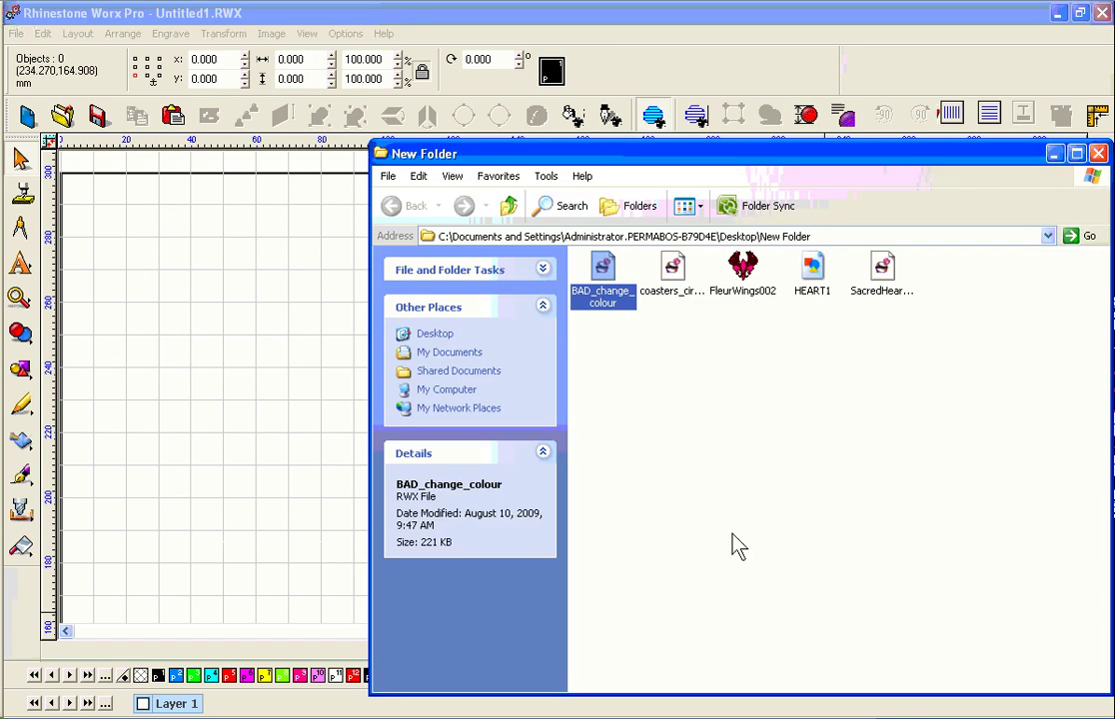
{"action": "left_click", "coordinate": [782, 546]}
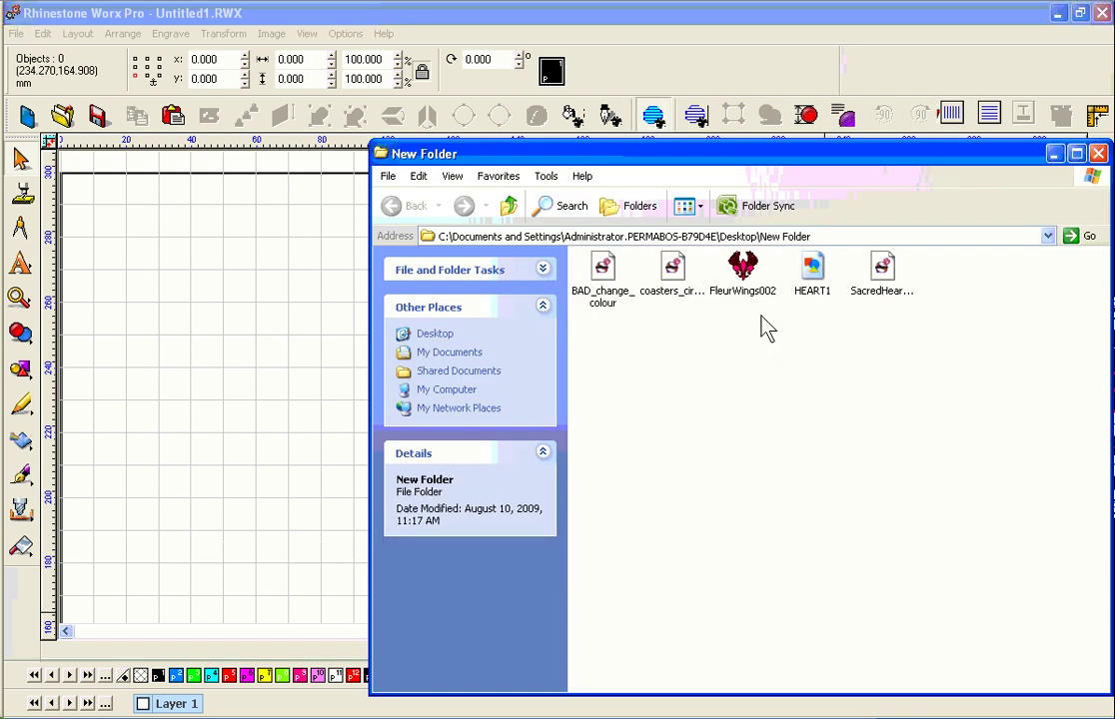
{"action": "left_click_drag", "start_coordinate": [673, 267], "coordinate": [244, 324]}
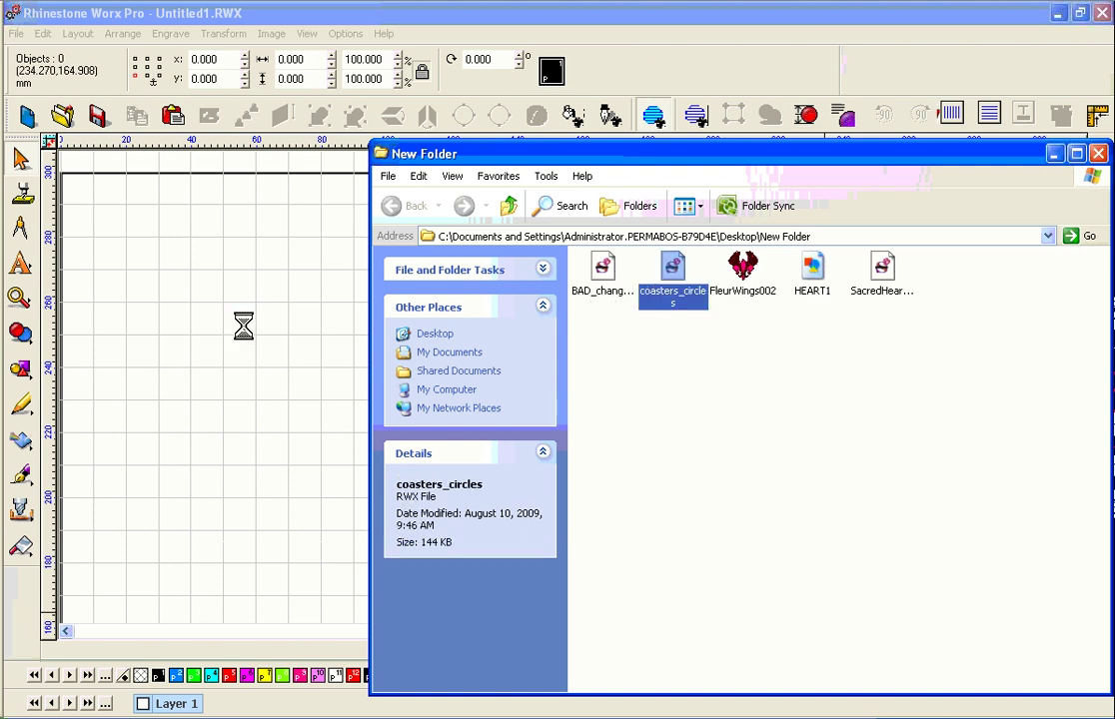
{"action": "left_click", "coordinate": [344, 267]}
Display the circles of the Coasters design with their fill colours instead of outlines only
{"action": "key", "text": "F5"}
{"action": "left_click_drag", "start_coordinate": [554, 326], "coordinate": [664, 453]}
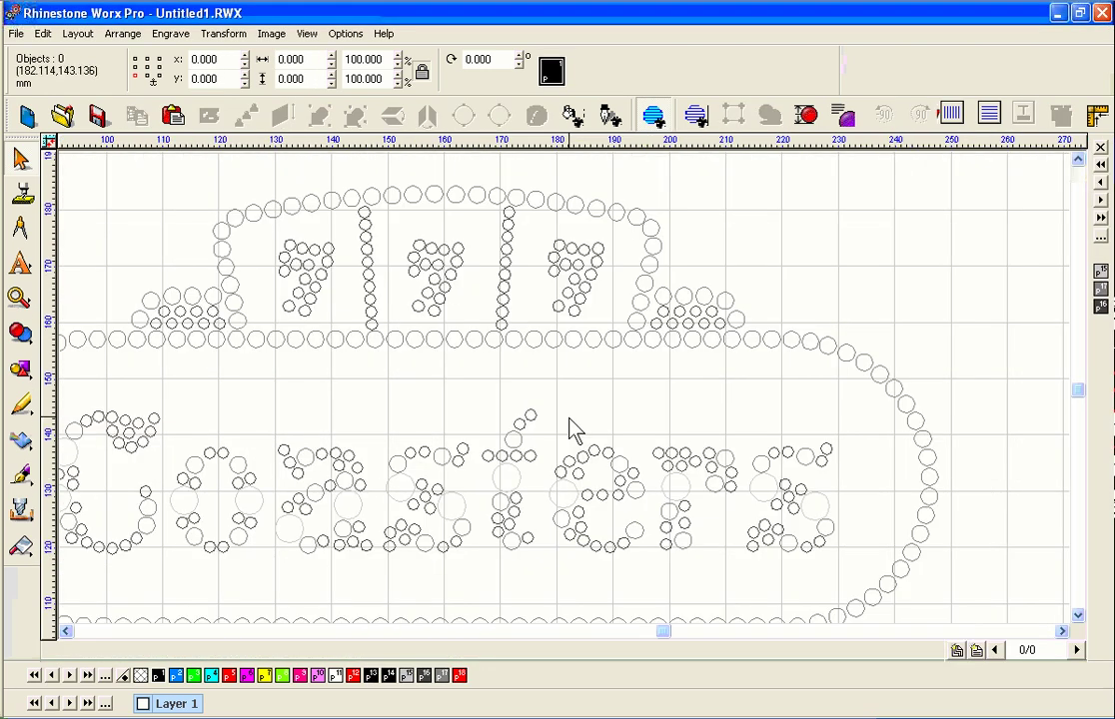
{"action": "left_click", "coordinate": [583, 371]}
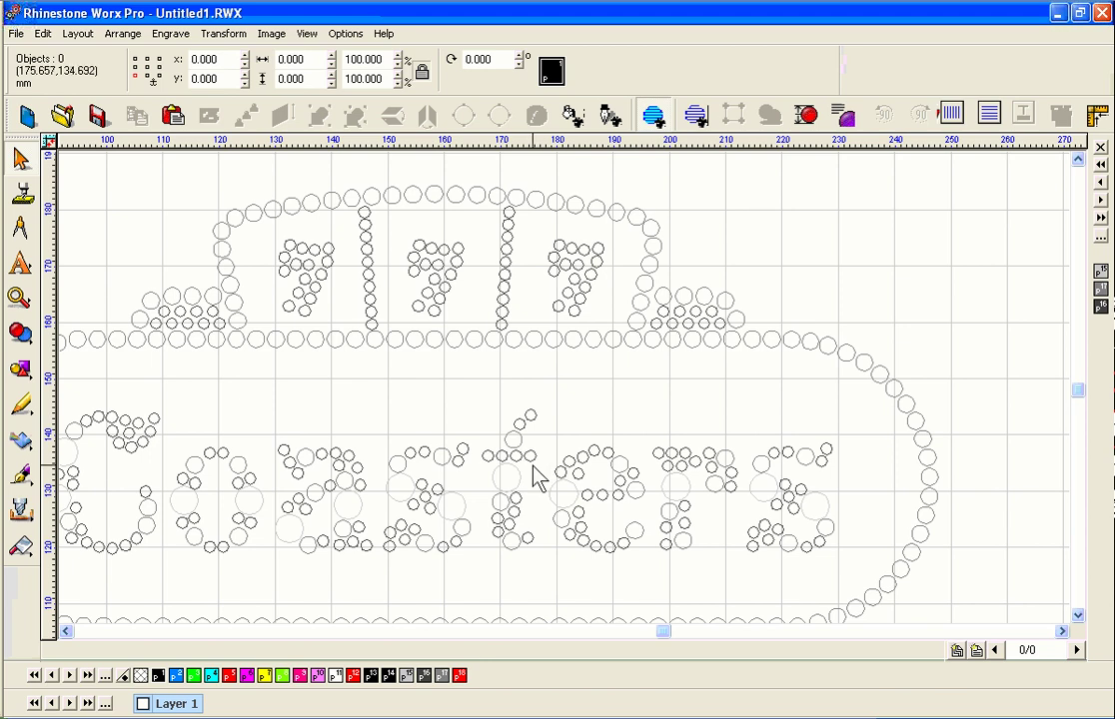
{"action": "key", "text": "F9"}
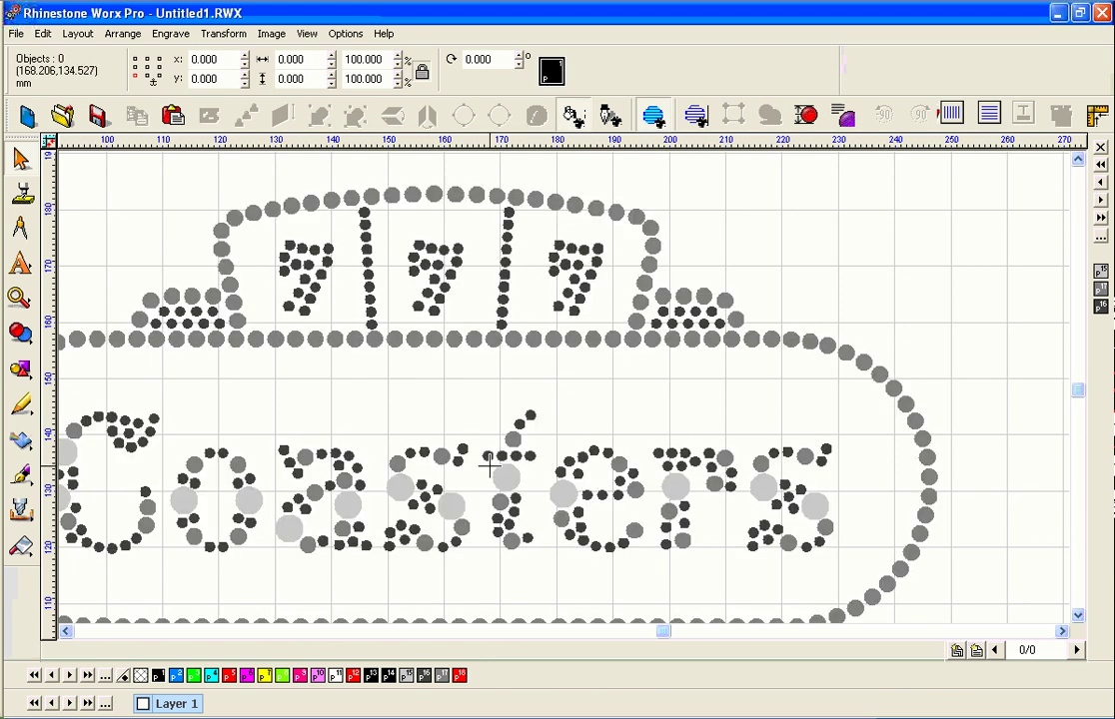
{"action": "scroll", "coordinate": [482, 448], "scroll_direction": "down", "scroll_amount": 3}
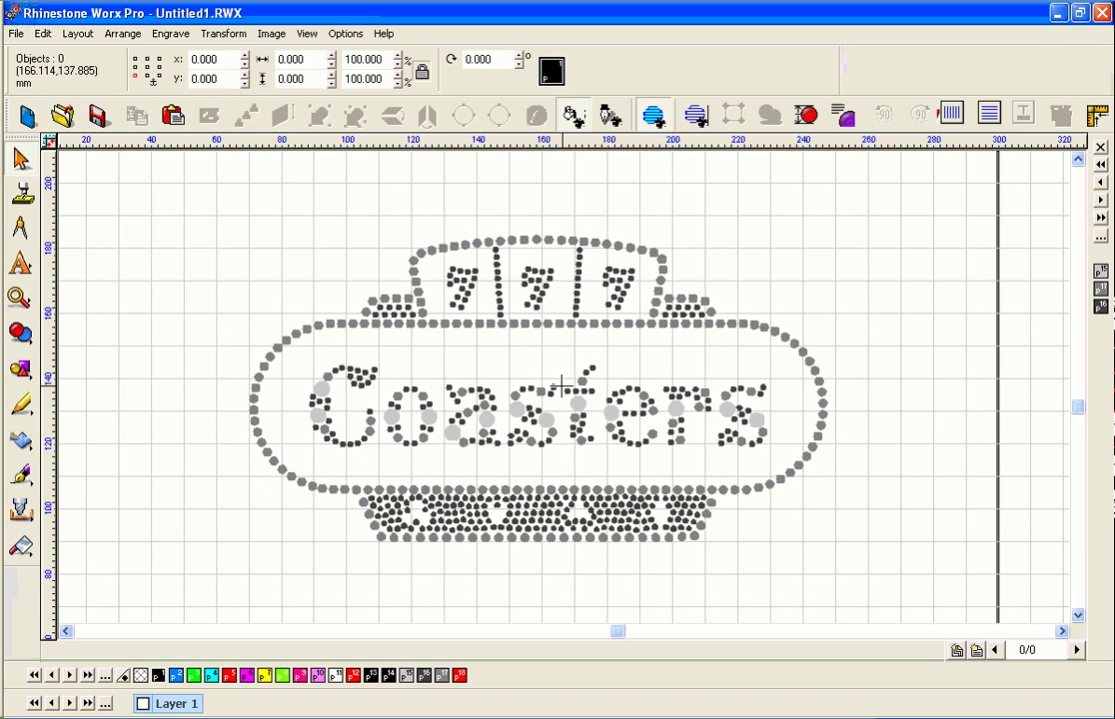
{"action": "scroll", "coordinate": [563, 388], "scroll_direction": "up", "scroll_amount": 2}
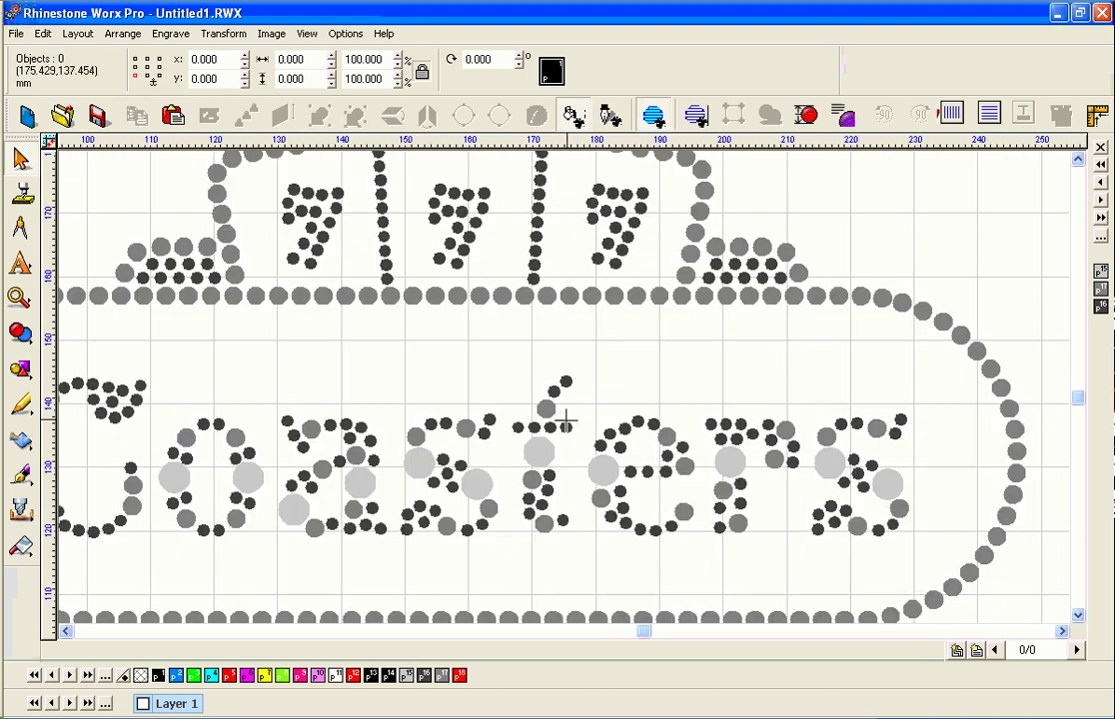
Start Replace with Rhinestones on a small dark circle of the letter e and select all objects with a similar color
{"action": "left_click", "coordinate": [553, 400]}
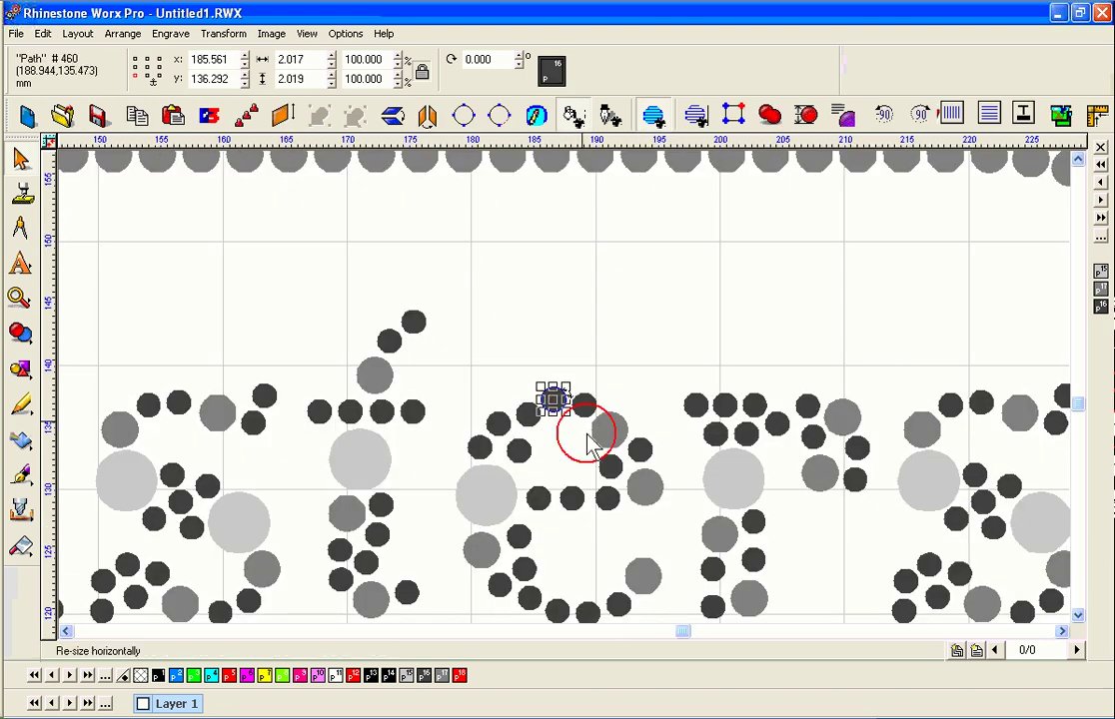
{"action": "right_click", "coordinate": [266, 145]}
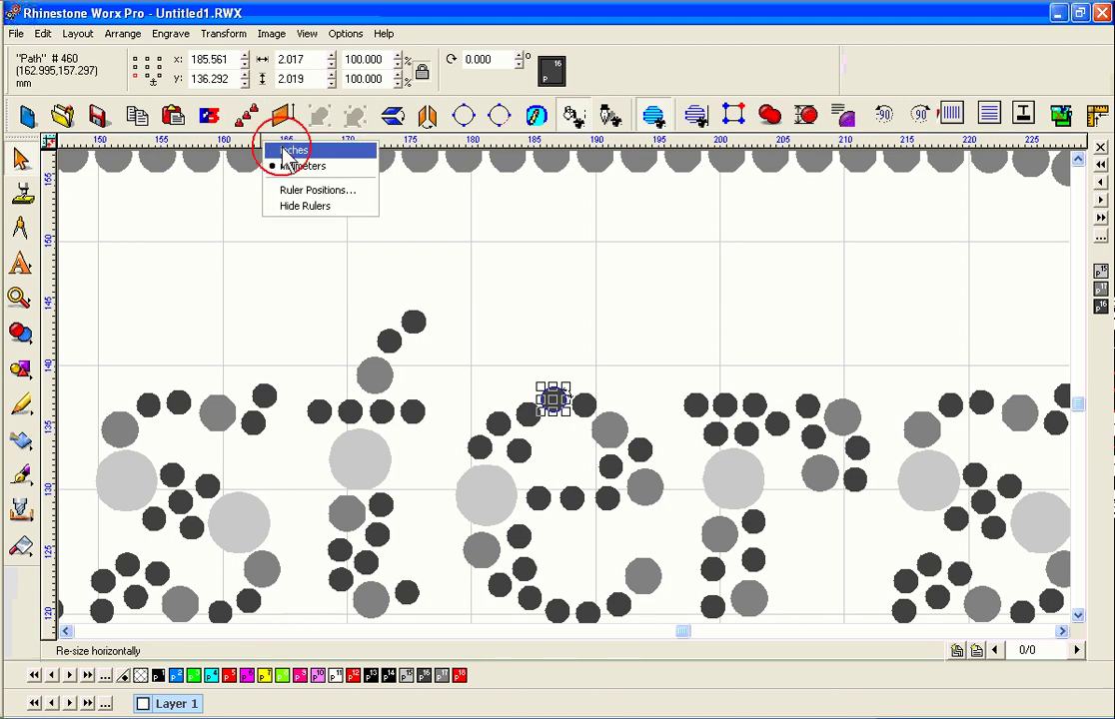
{"action": "left_click", "coordinate": [331, 25]}
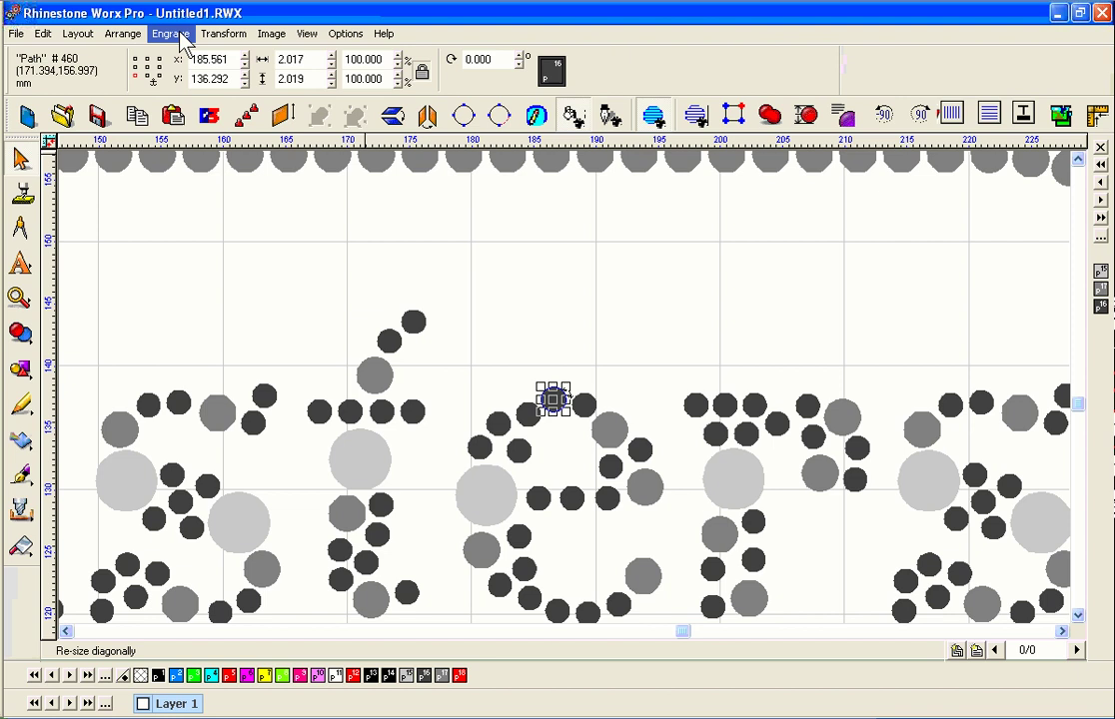
{"action": "left_click", "coordinate": [223, 33]}
{"action": "mouse_move", "coordinate": [285, 213]}
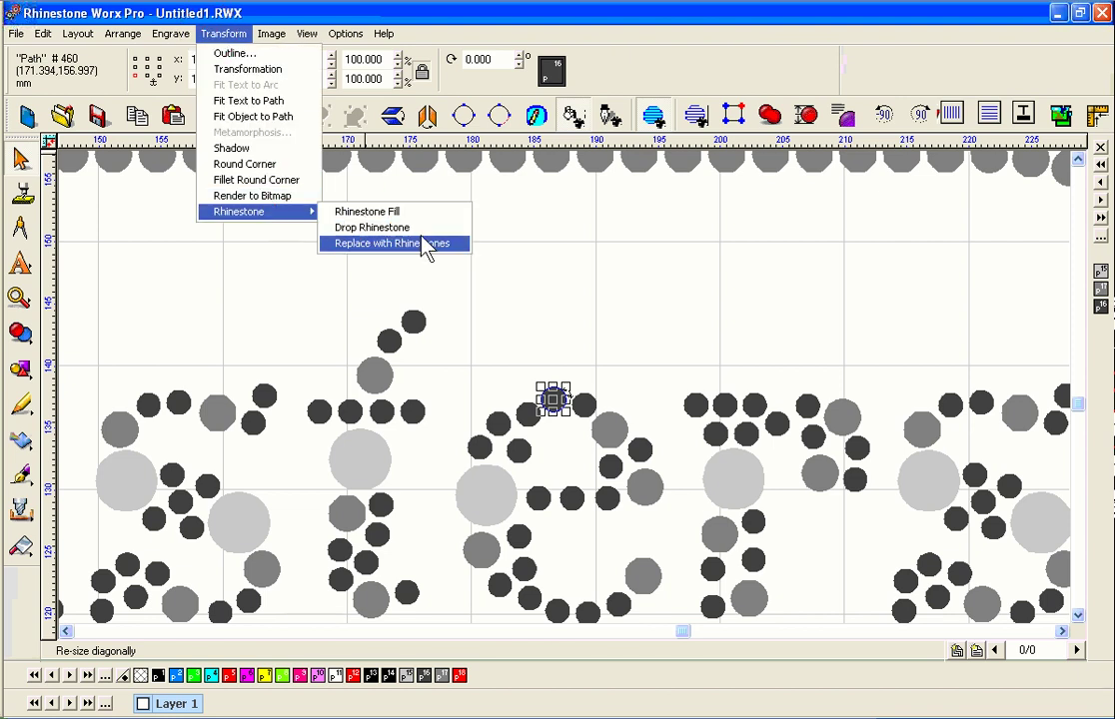
{"action": "left_click", "coordinate": [425, 248]}
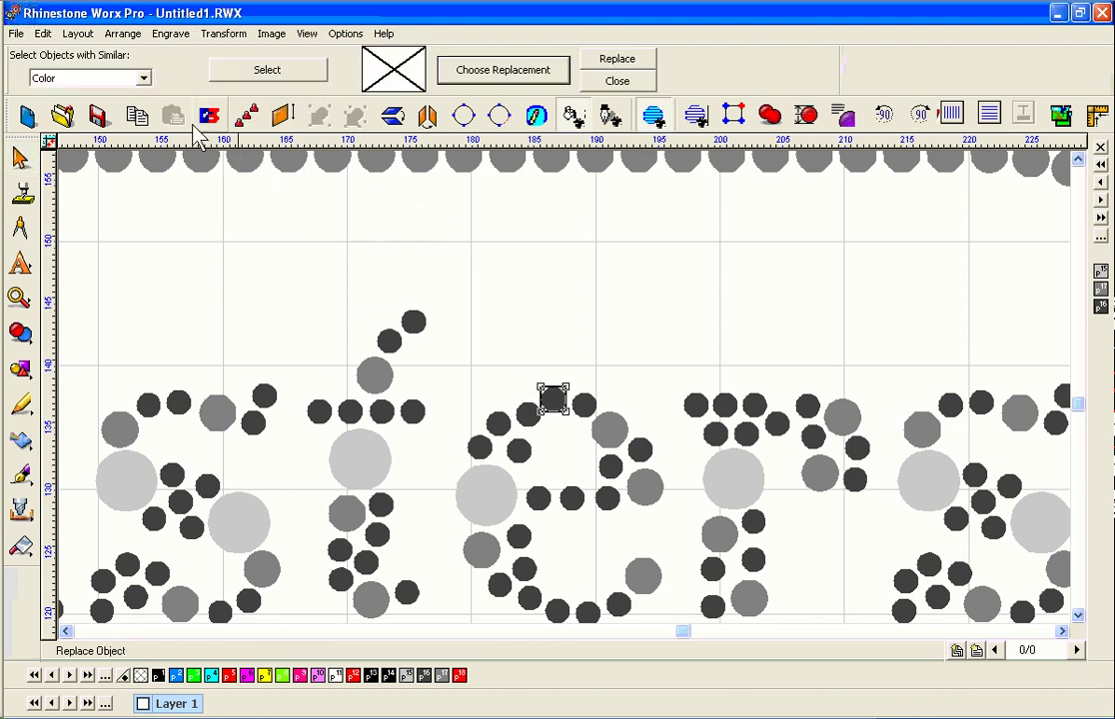
{"action": "scroll", "coordinate": [643, 370], "scroll_direction": "down", "scroll_amount": 2}
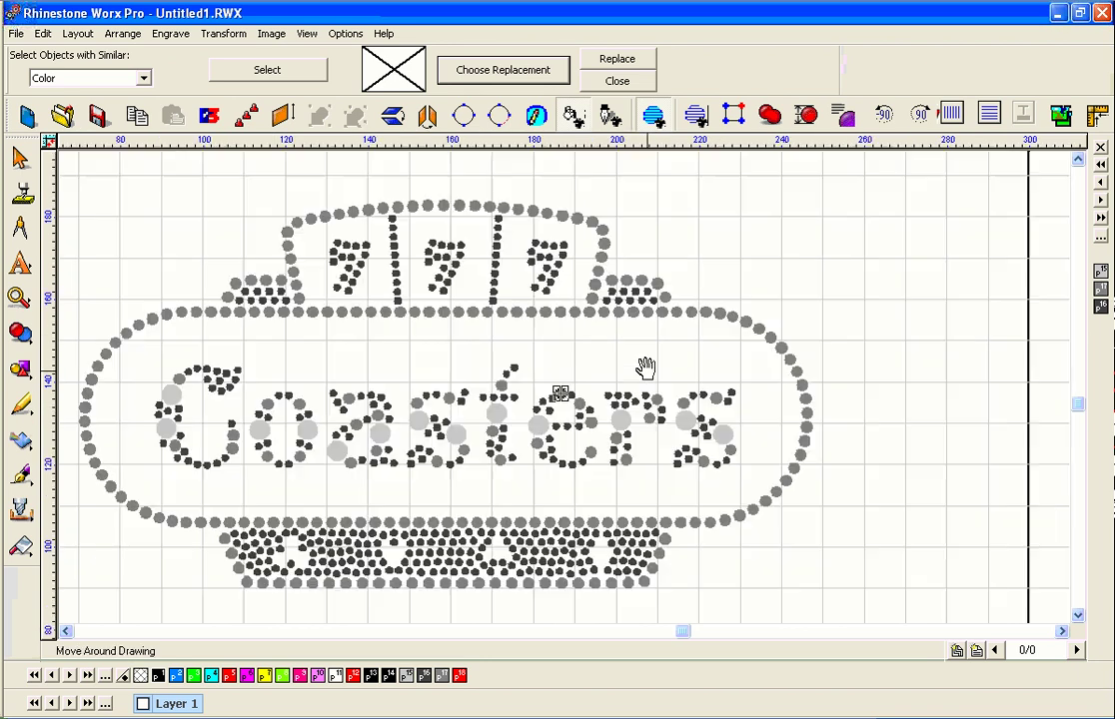
{"action": "left_click", "coordinate": [284, 71]}
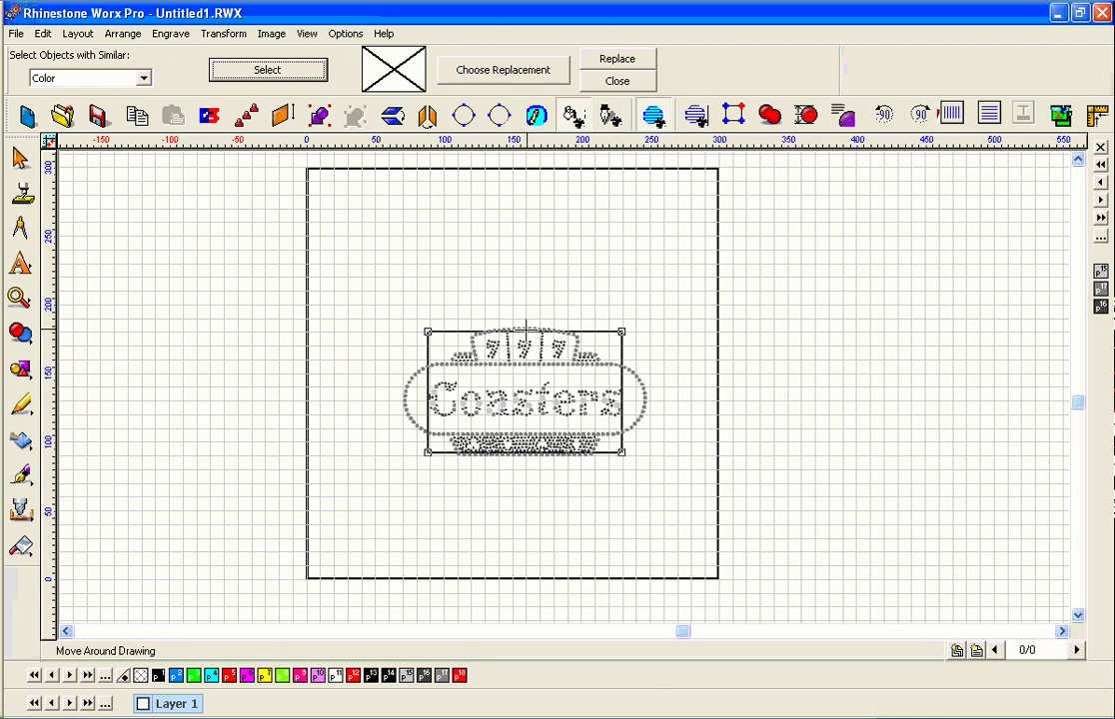
Replace the selected small dark circles with VS 2006 Light Blue rhinestones from the Rhinestone Robot category
{"action": "left_click", "coordinate": [481, 70]}
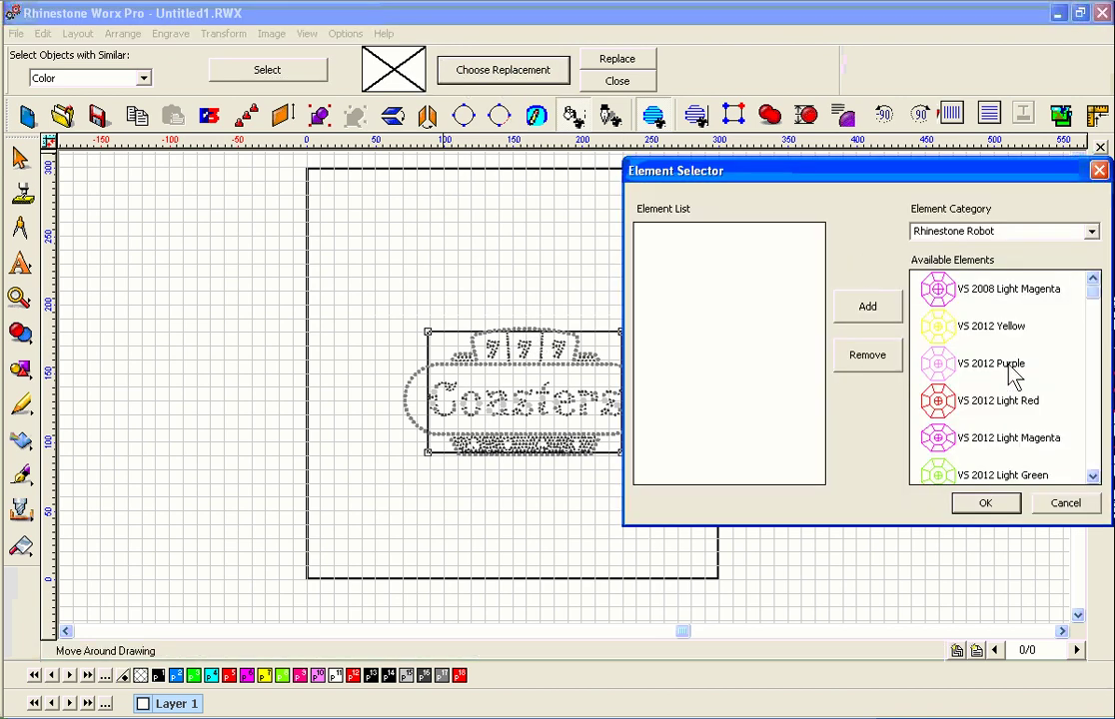
{"action": "left_click", "coordinate": [1094, 427]}
{"action": "left_click_drag", "start_coordinate": [1095, 430], "coordinate": [1089, 484]}
{"action": "scroll", "coordinate": [948, 438], "scroll_direction": "down", "scroll_amount": 1}
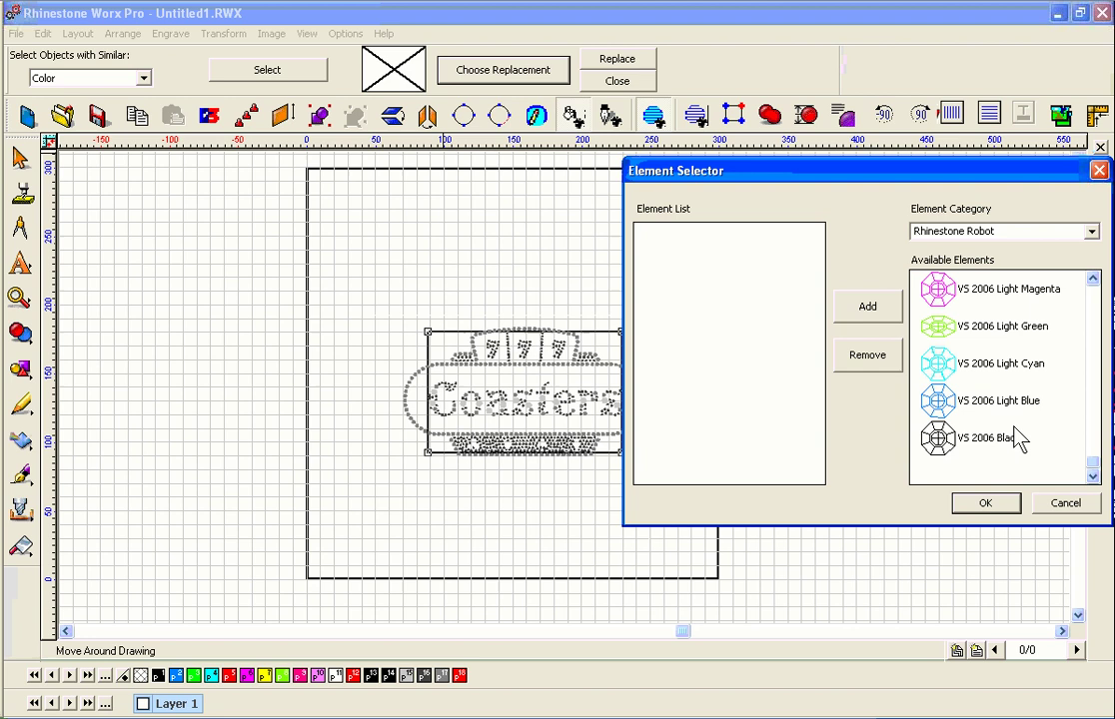
{"action": "left_click", "coordinate": [938, 402]}
{"action": "left_click", "coordinate": [876, 306]}
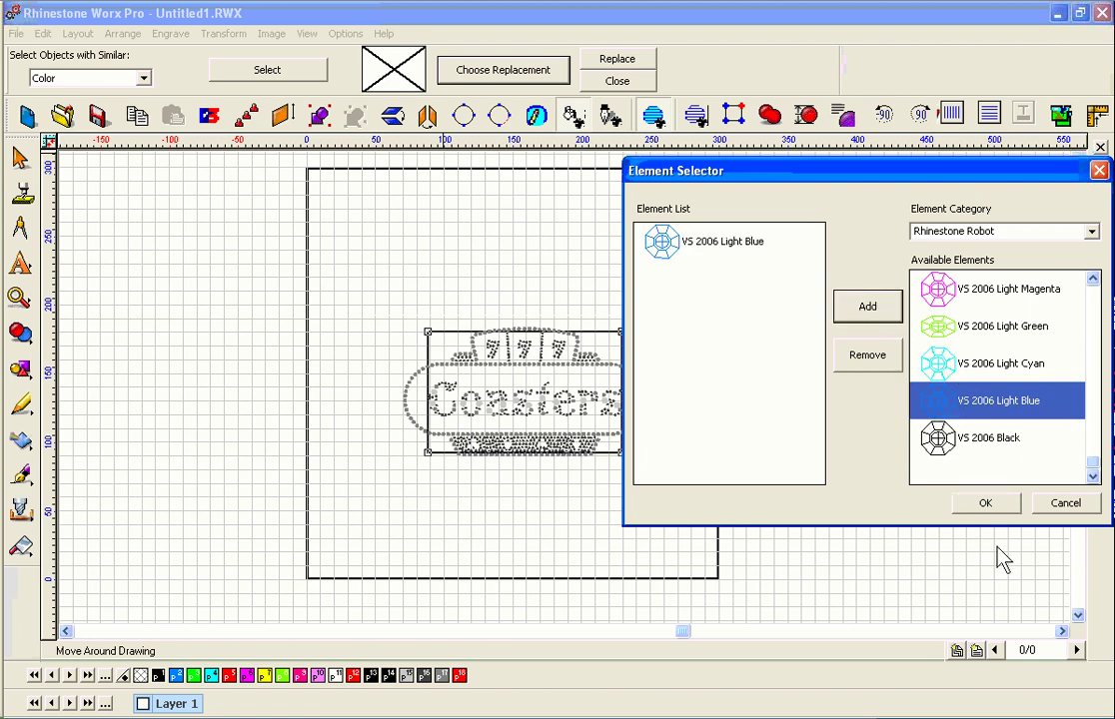
{"action": "left_click", "coordinate": [985, 503]}
{"action": "left_click", "coordinate": [619, 56]}
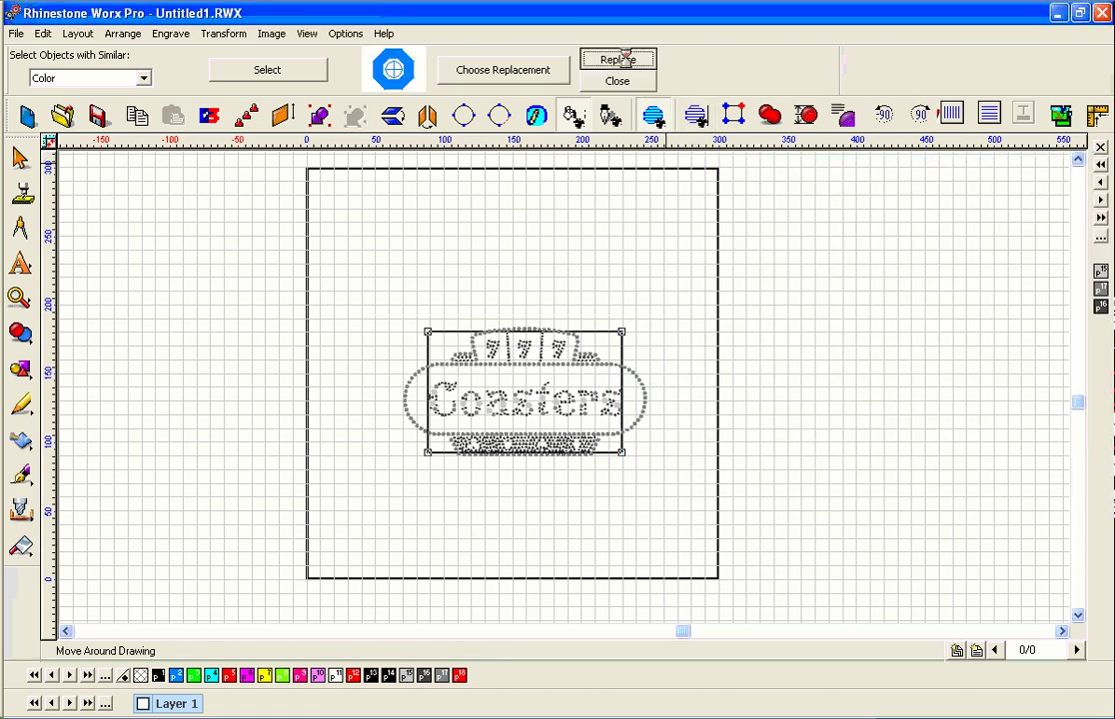
{"action": "left_click", "coordinate": [810, 343]}
{"action": "scroll", "coordinate": [548, 429], "scroll_direction": "up", "scroll_amount": 1}
{"action": "scroll", "coordinate": [555, 442], "scroll_direction": "up", "scroll_amount": 1}
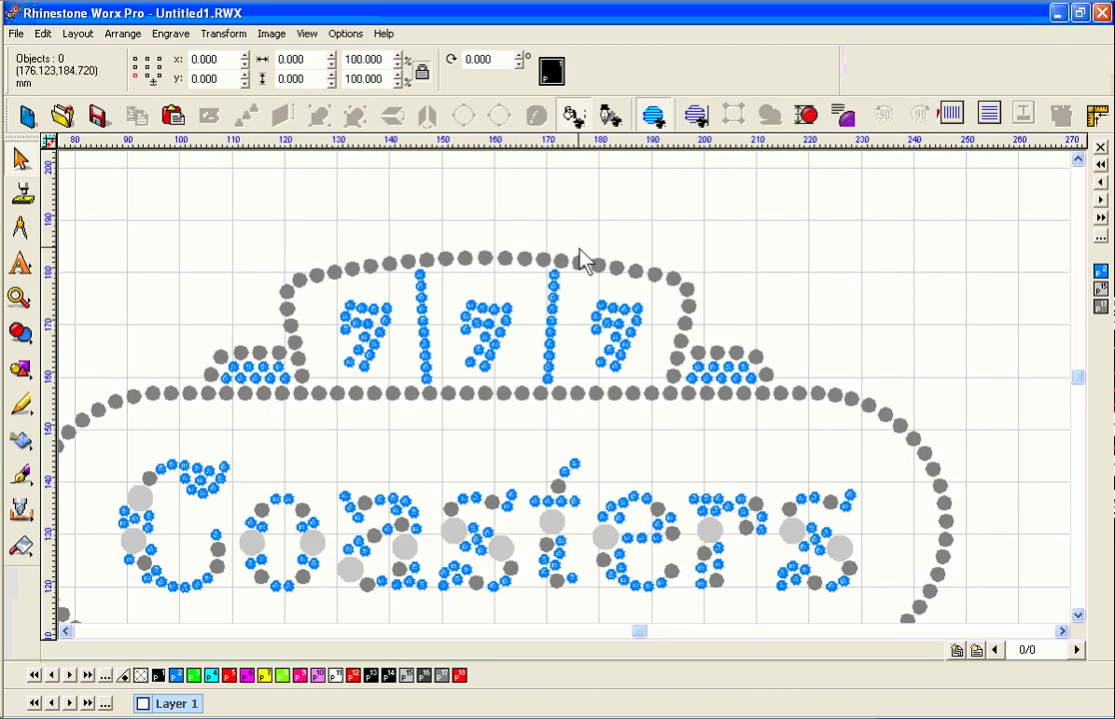
Start Replace with Rhinestones on a medium grey circle of the upper outline and select all objects with a similar color
{"action": "left_click", "coordinate": [577, 262]}
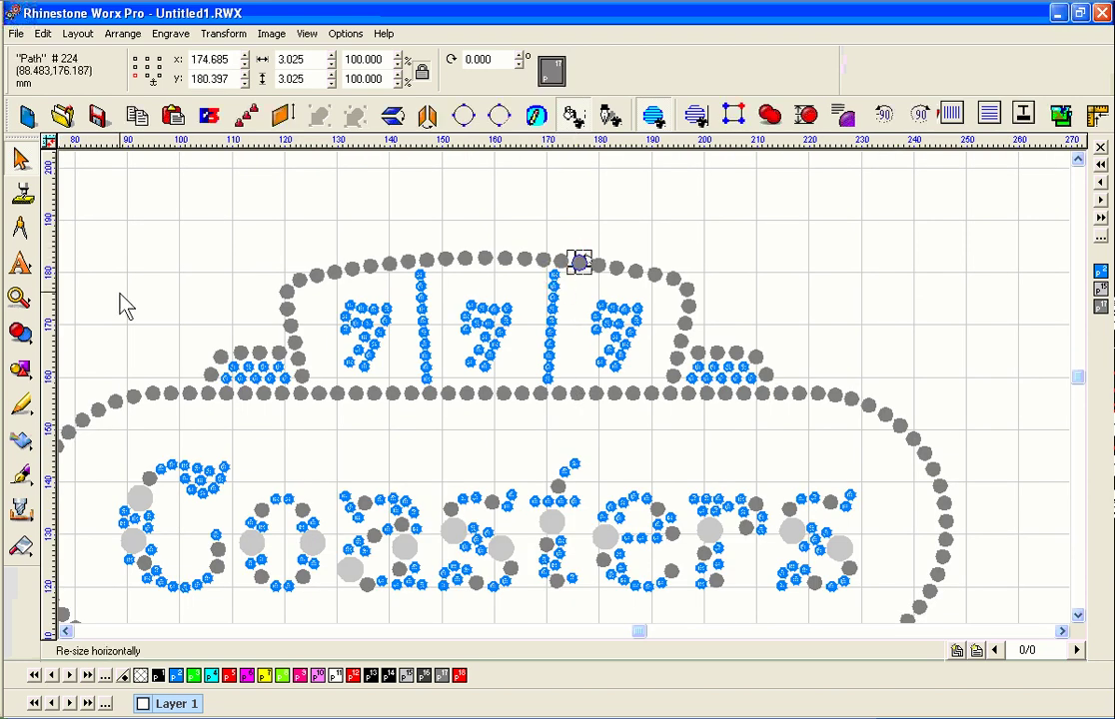
{"action": "left_click", "coordinate": [223, 33]}
{"action": "mouse_move", "coordinate": [260, 211]}
{"action": "left_click", "coordinate": [386, 214]}
{"action": "left_click", "coordinate": [390, 229]}
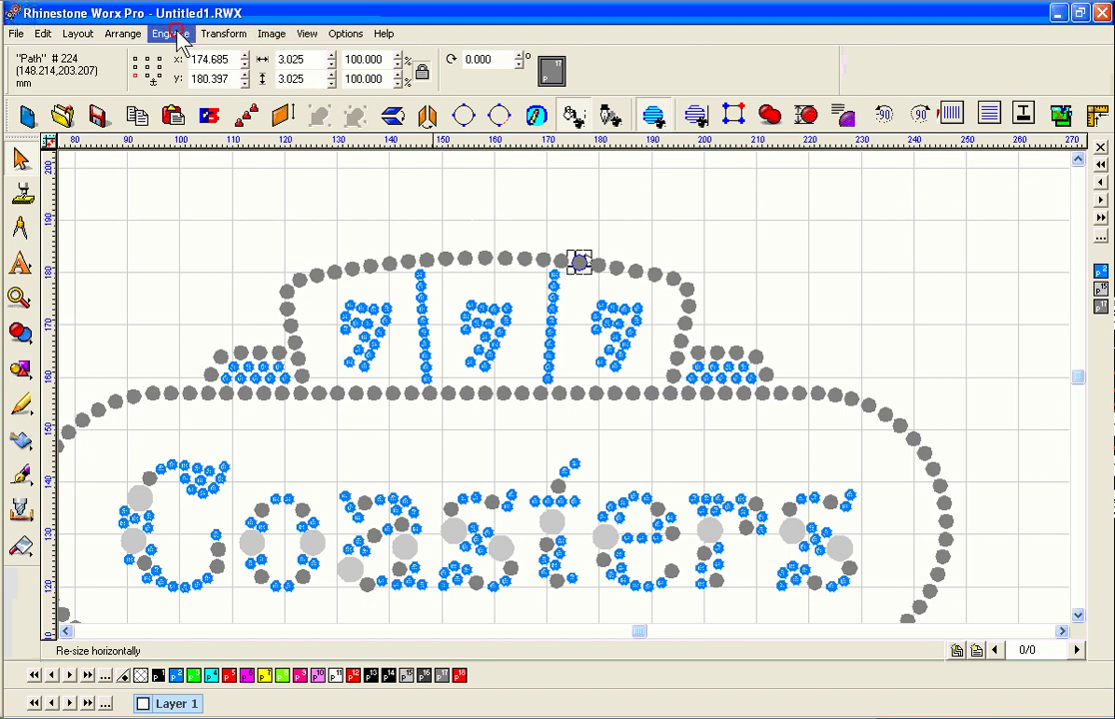
{"action": "left_click", "coordinate": [222, 33]}
{"action": "mouse_move", "coordinate": [283, 214]}
{"action": "left_click", "coordinate": [359, 248]}
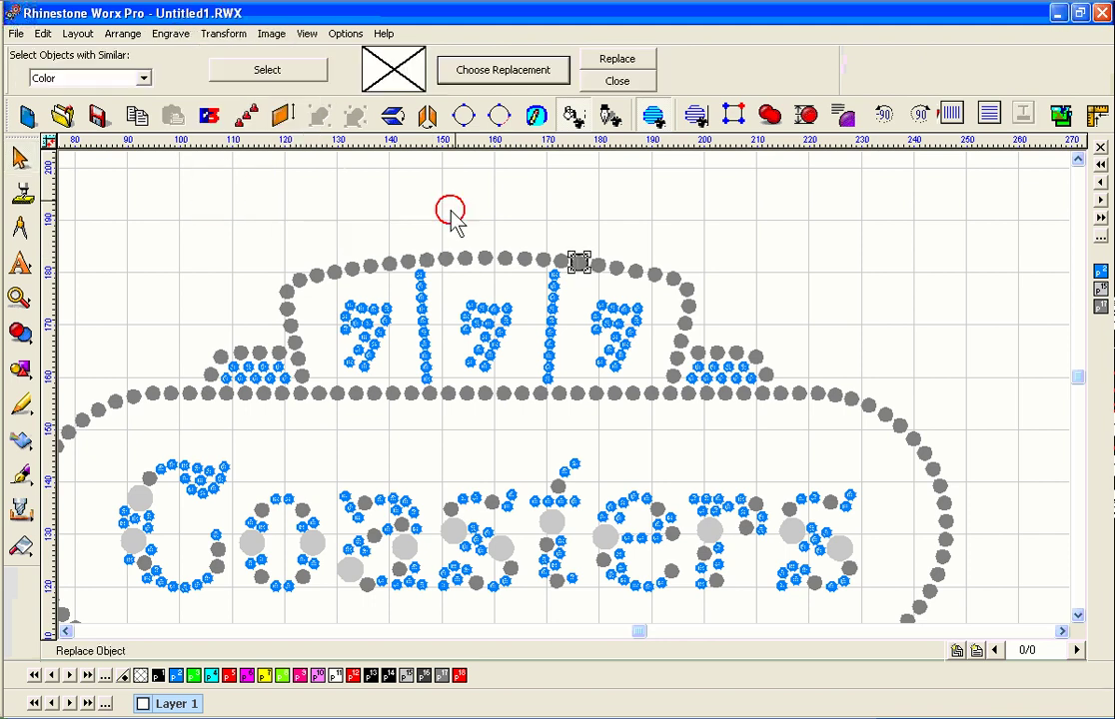
{"action": "left_click", "coordinate": [283, 74]}
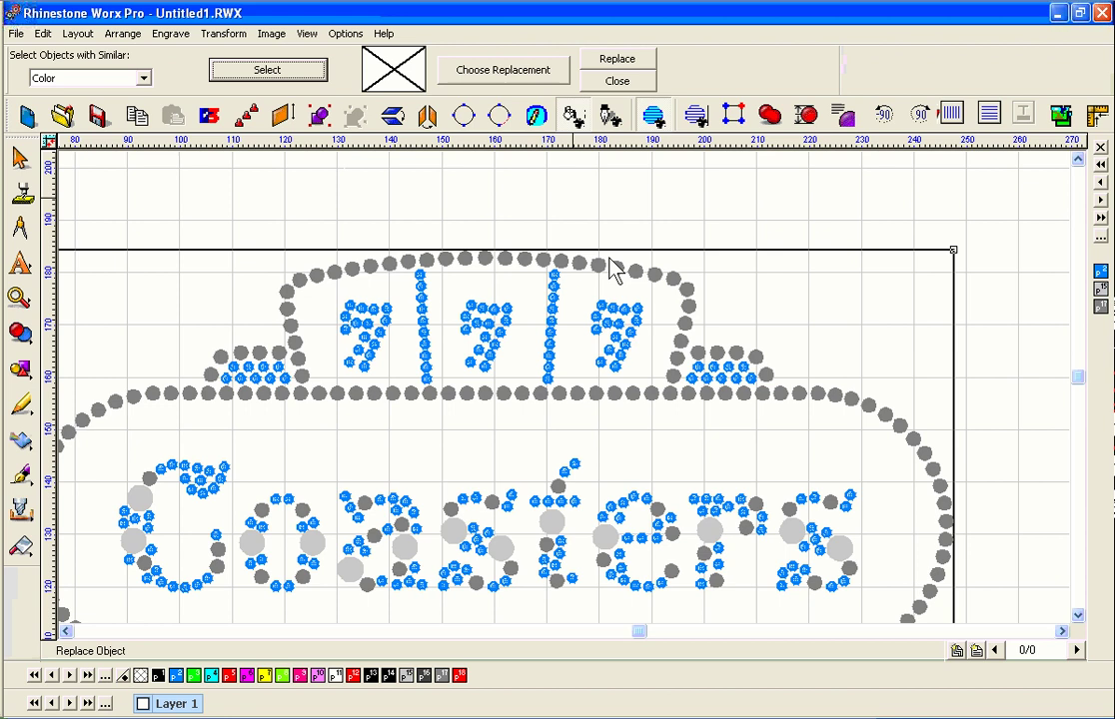
Replace the selected medium grey circles with VS 2010 Light Red rhinestones and end the replacement command
{"action": "left_click", "coordinate": [496, 81]}
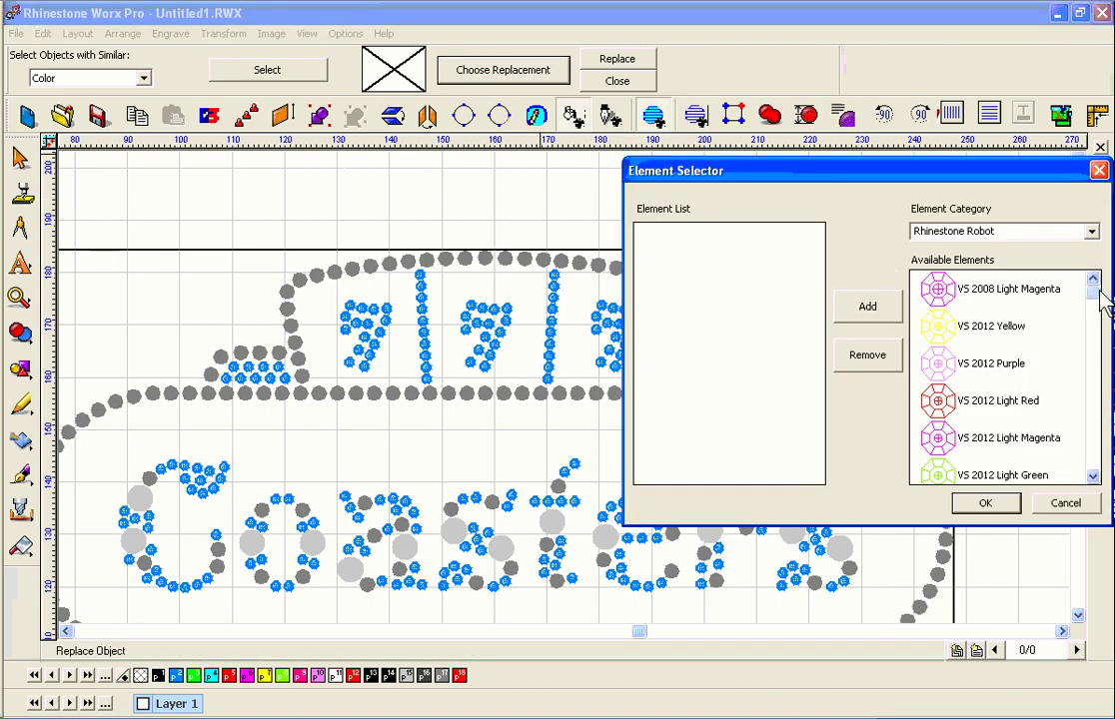
{"action": "left_click_drag", "start_coordinate": [1094, 295], "coordinate": [1088, 426]}
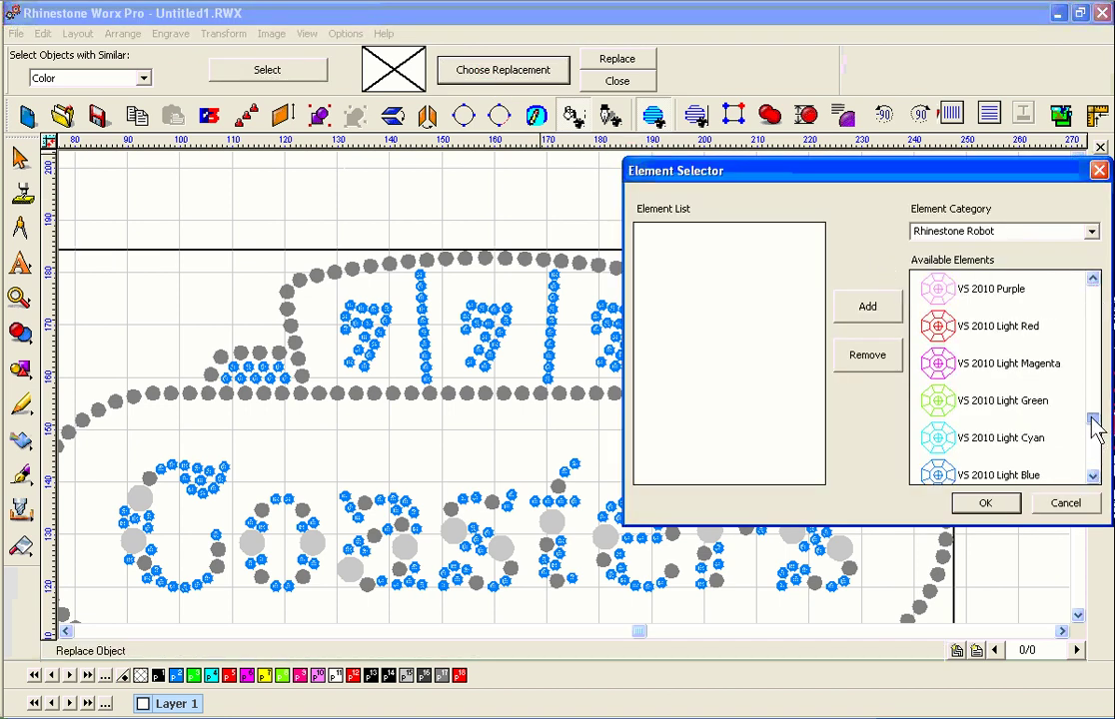
{"action": "left_click", "coordinate": [999, 330]}
{"action": "left_click", "coordinate": [867, 306]}
{"action": "left_click", "coordinate": [985, 503]}
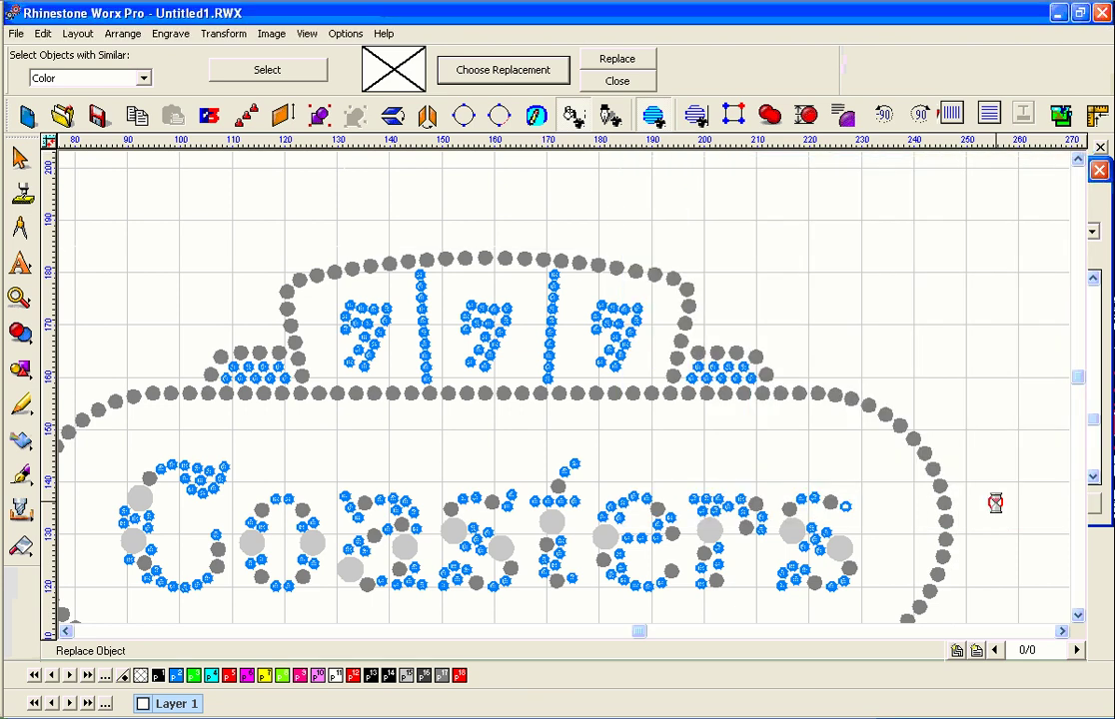
{"action": "left_click", "coordinate": [633, 68]}
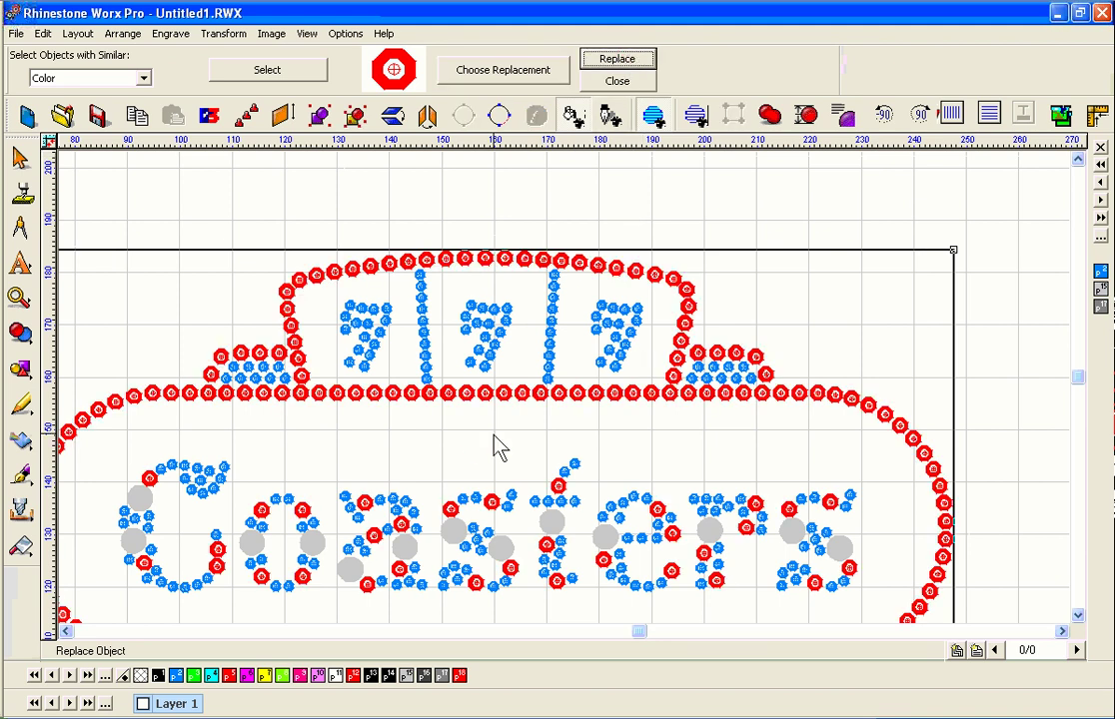
{"action": "left_click", "coordinate": [616, 81]}
Start Replace with Rhinestones on the large light grey circle in the letter t and select all objects with a similar color
{"action": "left_click", "coordinate": [553, 522]}
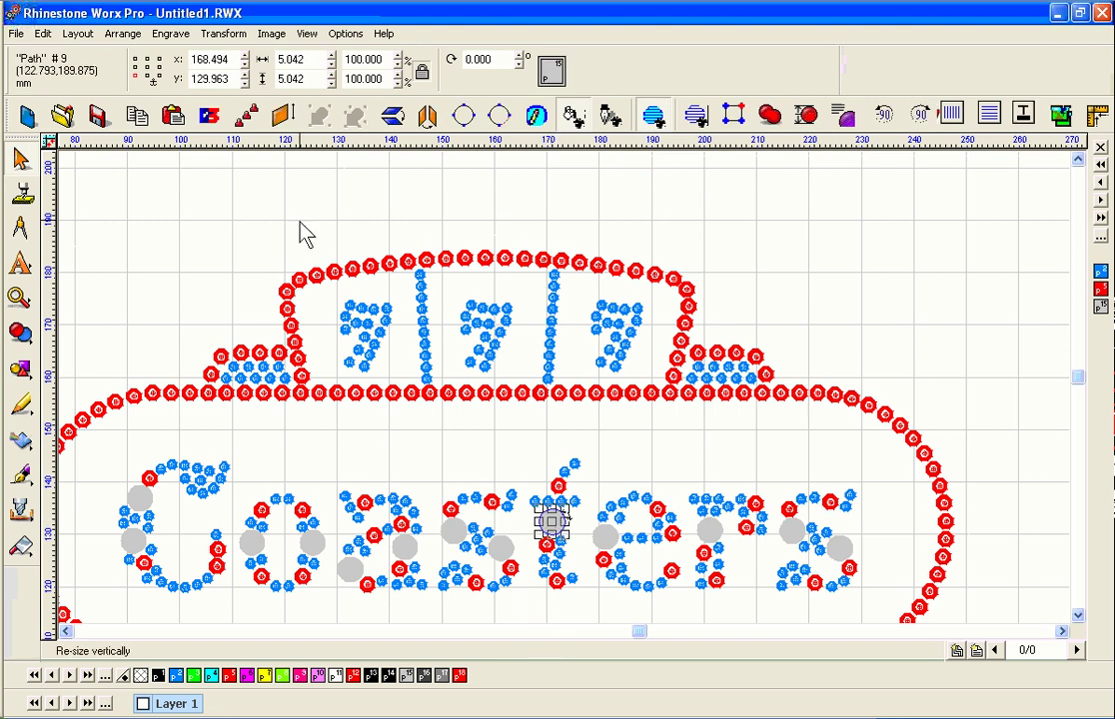
{"action": "left_click", "coordinate": [174, 38]}
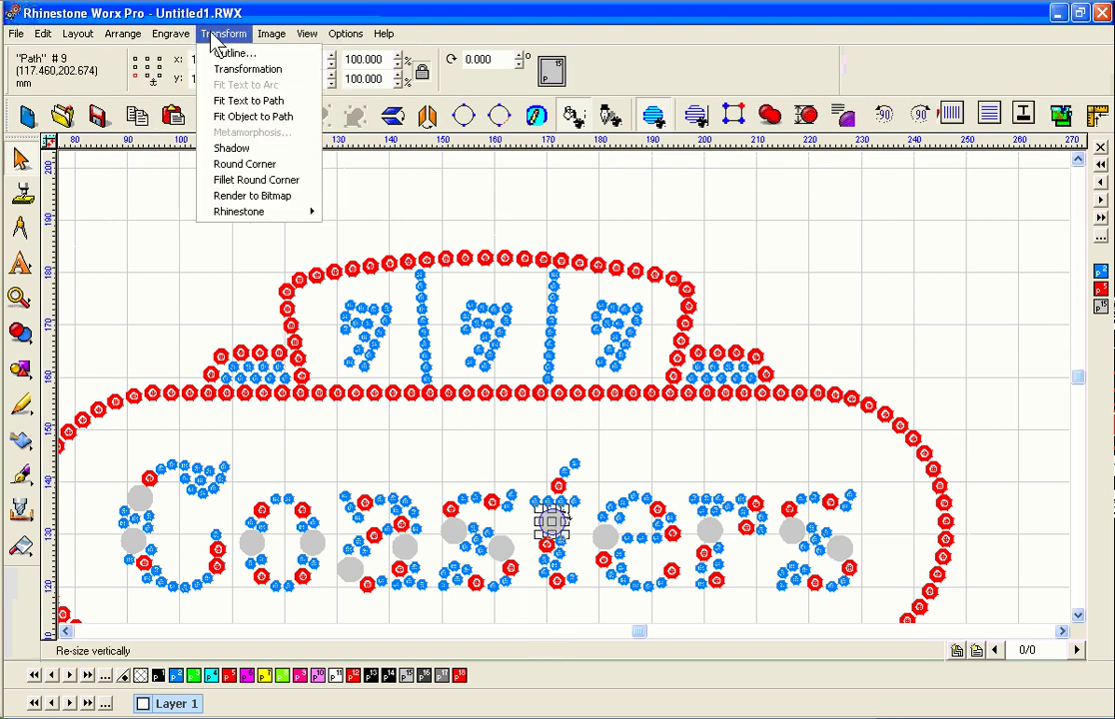
{"action": "mouse_move", "coordinate": [262, 211]}
{"action": "left_click", "coordinate": [422, 246]}
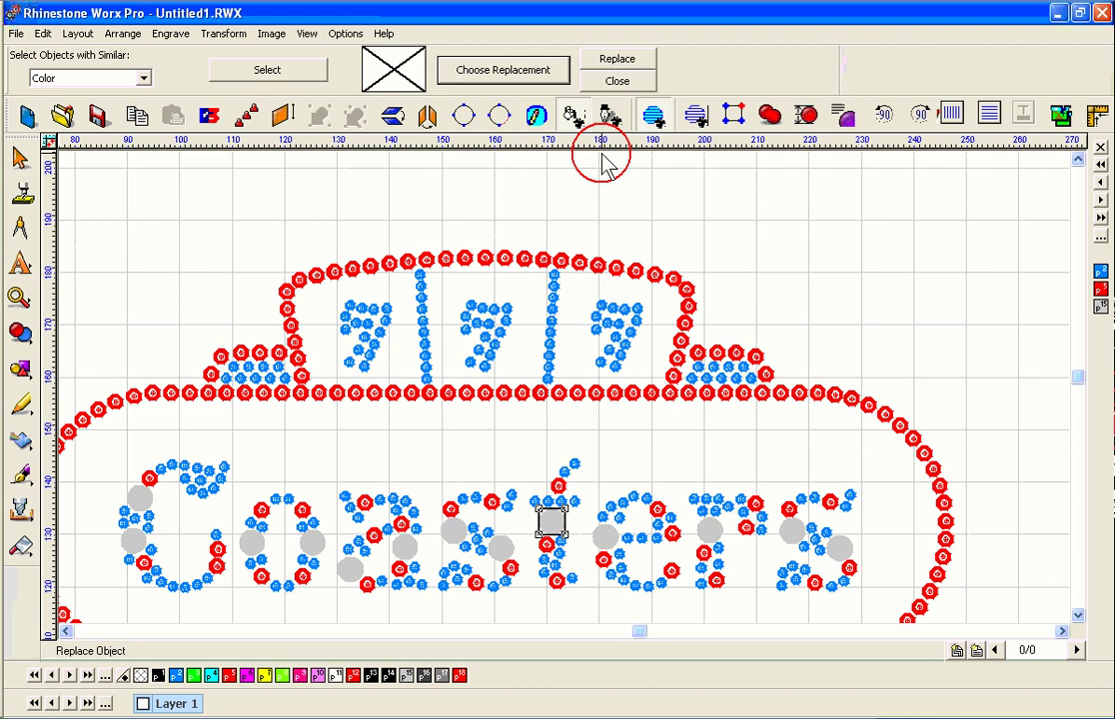
{"action": "left_click", "coordinate": [264, 70]}
Replace the selected large light grey circles with VS 2020 Light Green rhinestones from the Rhinestone Robot category
{"action": "left_click", "coordinate": [468, 70]}
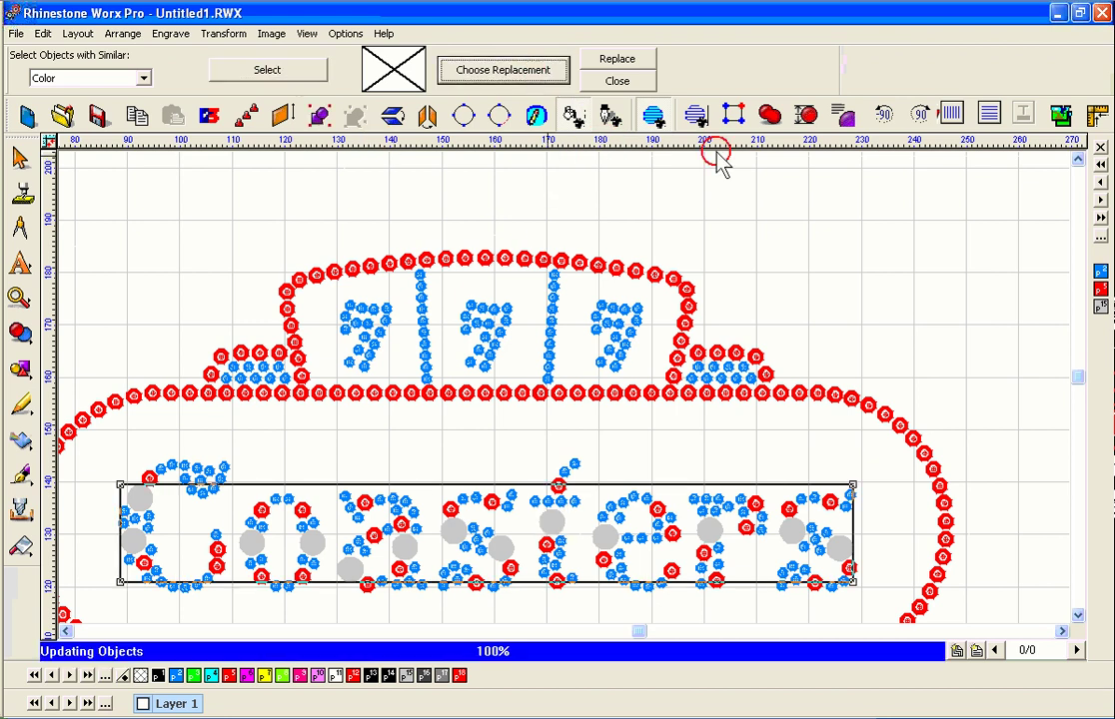
{"action": "left_click_drag", "start_coordinate": [1093, 293], "coordinate": [1096, 395]}
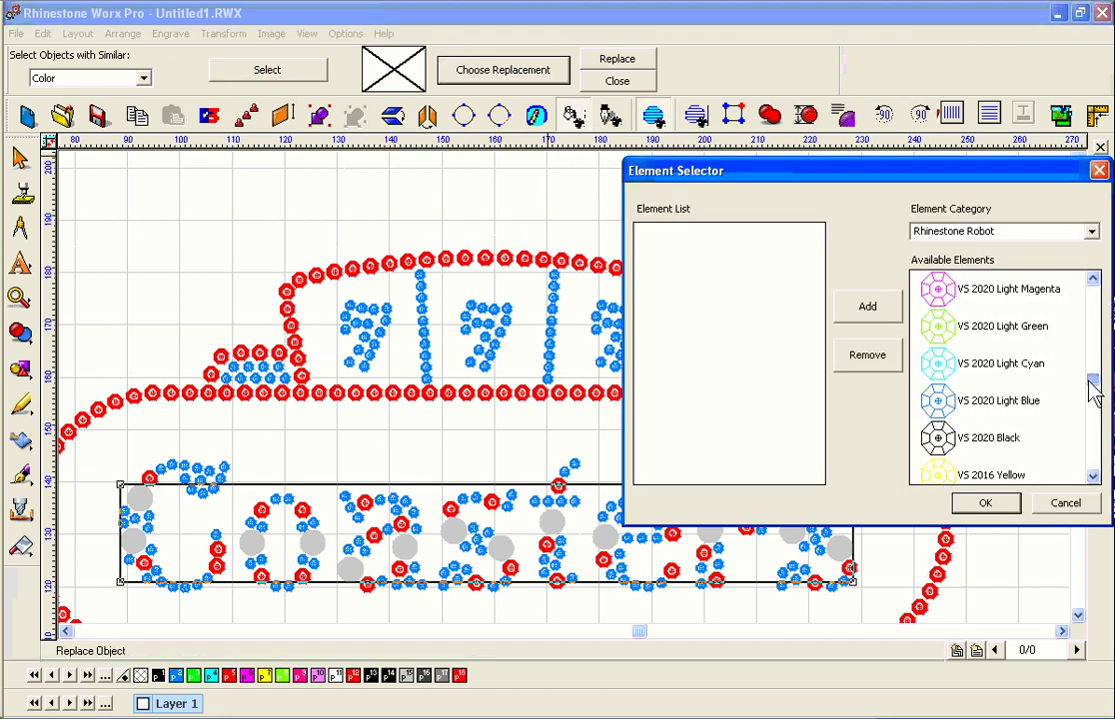
{"action": "left_click", "coordinate": [997, 329]}
{"action": "left_click", "coordinate": [867, 305]}
{"action": "left_click", "coordinate": [985, 502]}
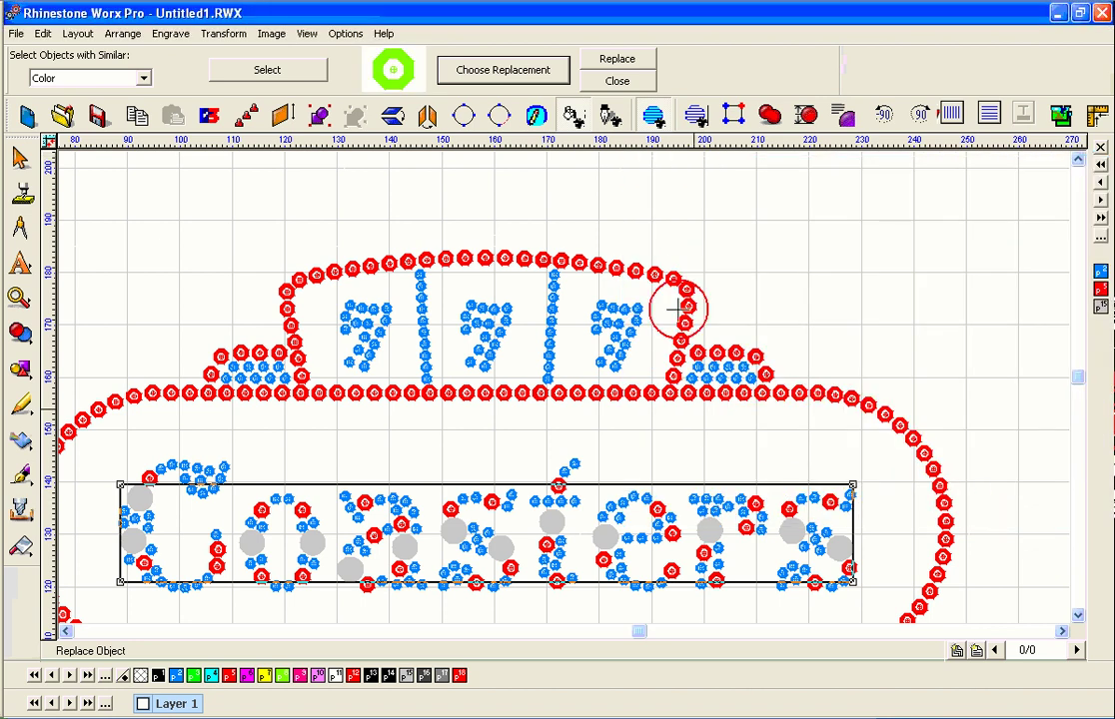
{"action": "left_click", "coordinate": [616, 60]}
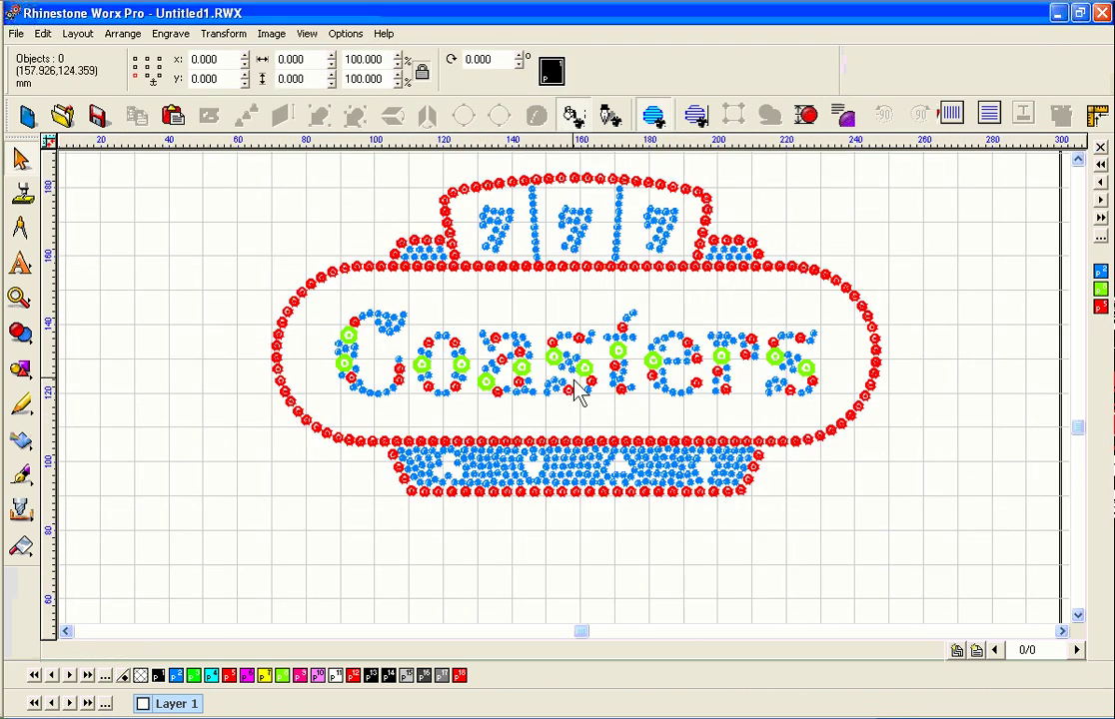
Add Object Dimensions in millimetres to the whole Coasters design, with the width above it and the height on its left side
{"action": "left_click", "coordinate": [554, 348]}
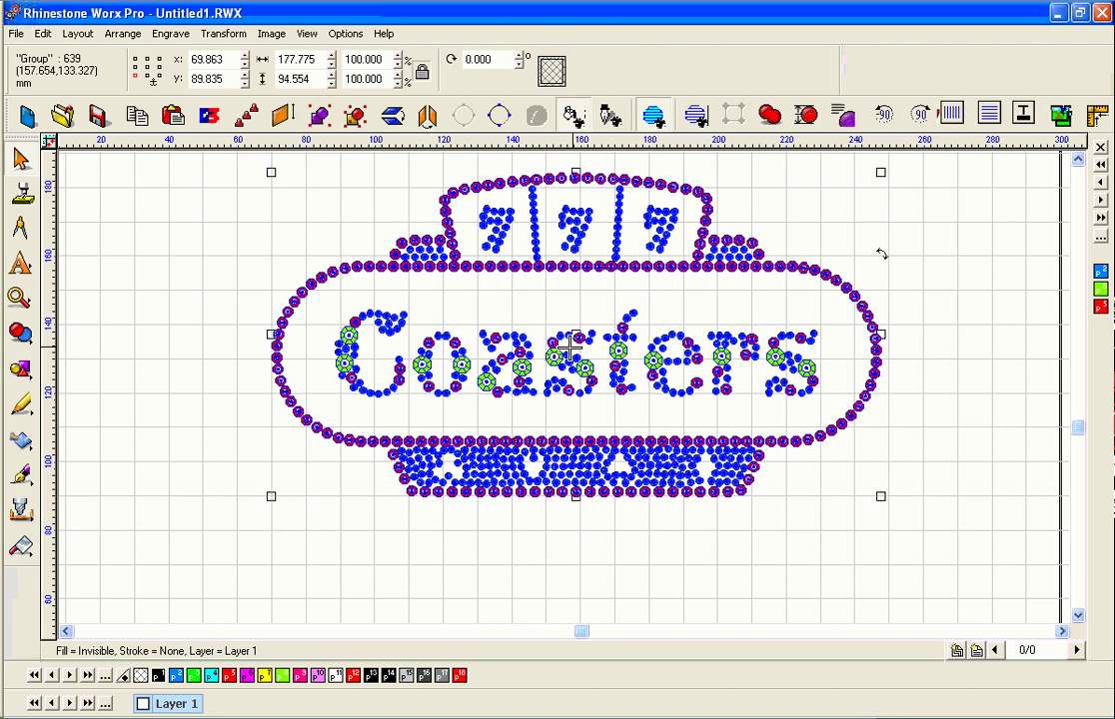
{"action": "scroll", "coordinate": [689, 250], "scroll_direction": "down", "scroll_amount": 3}
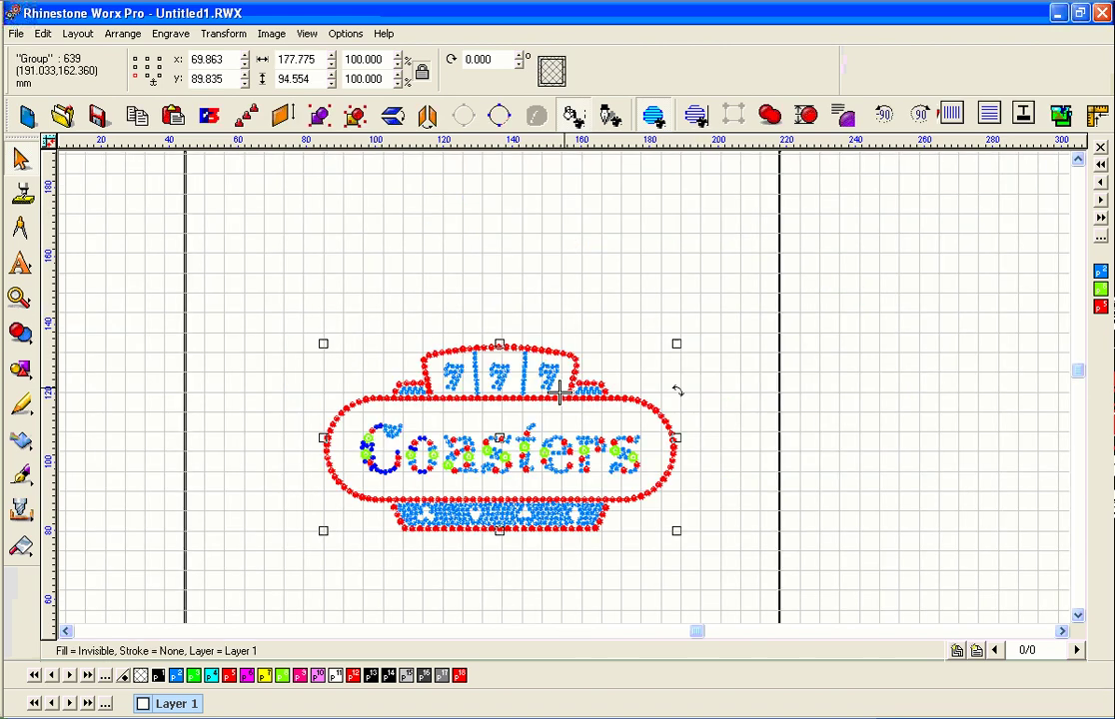
{"action": "left_click", "coordinate": [807, 115]}
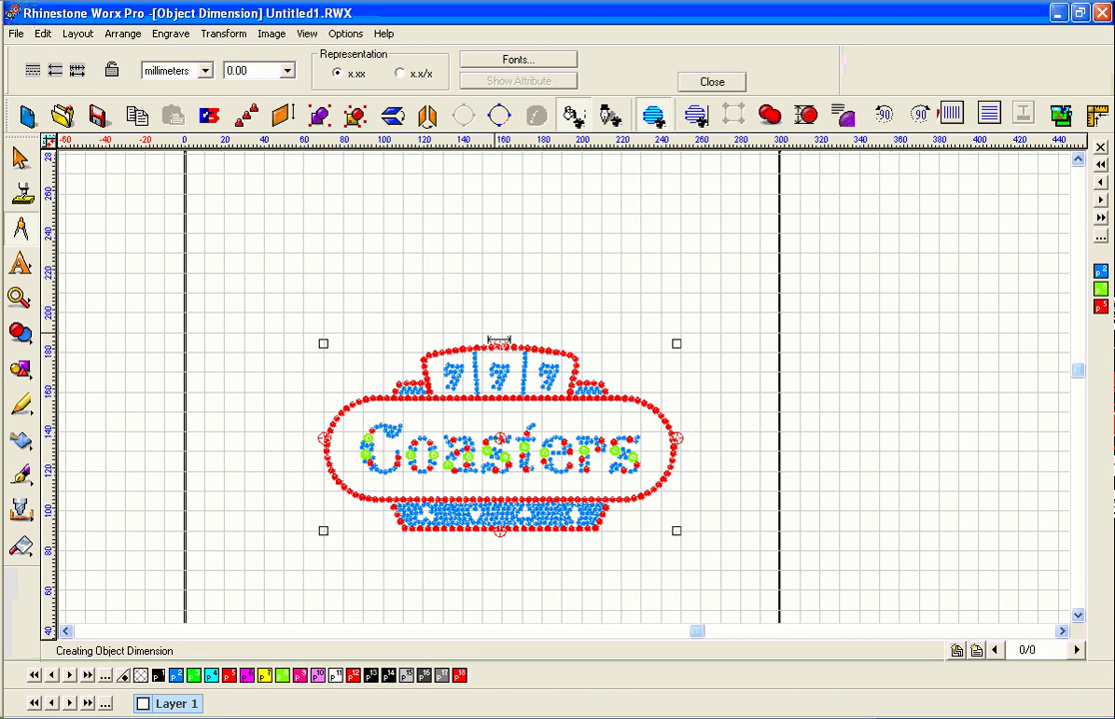
{"action": "left_click_drag", "start_coordinate": [504, 345], "coordinate": [498, 314]}
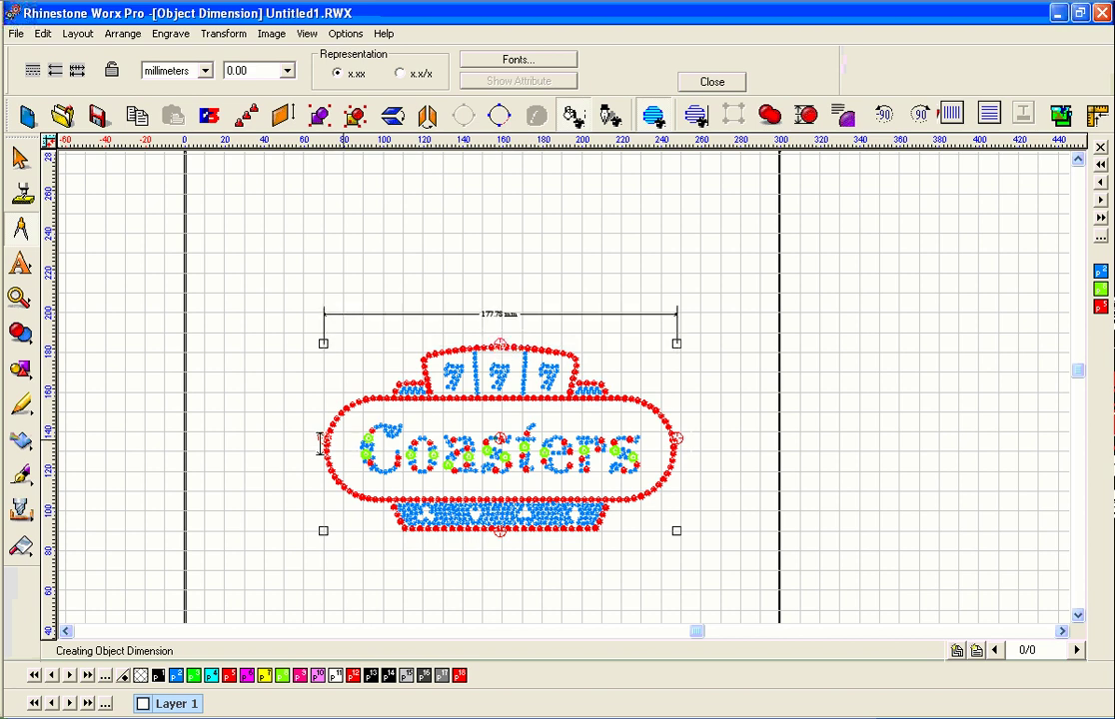
{"action": "left_click_drag", "start_coordinate": [322, 439], "coordinate": [290, 438]}
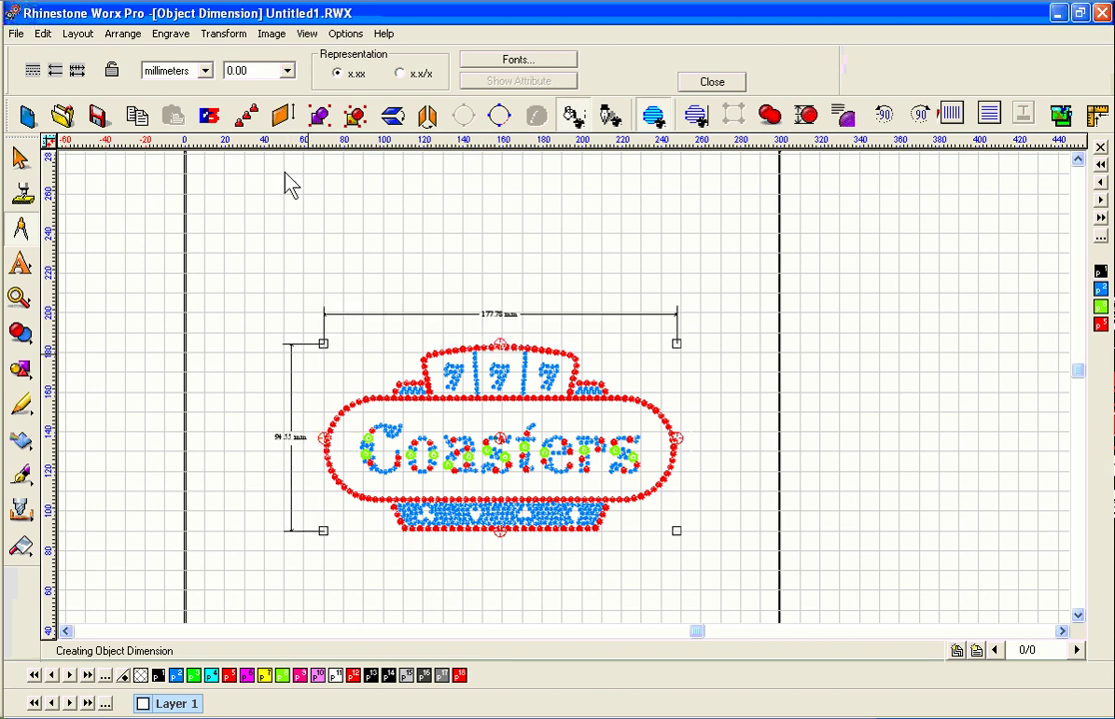
Add dimensions in inches for the design's width below it and its height on its right side, and finish dimensioning
{"action": "left_click", "coordinate": [203, 70]}
{"action": "left_click", "coordinate": [158, 87]}
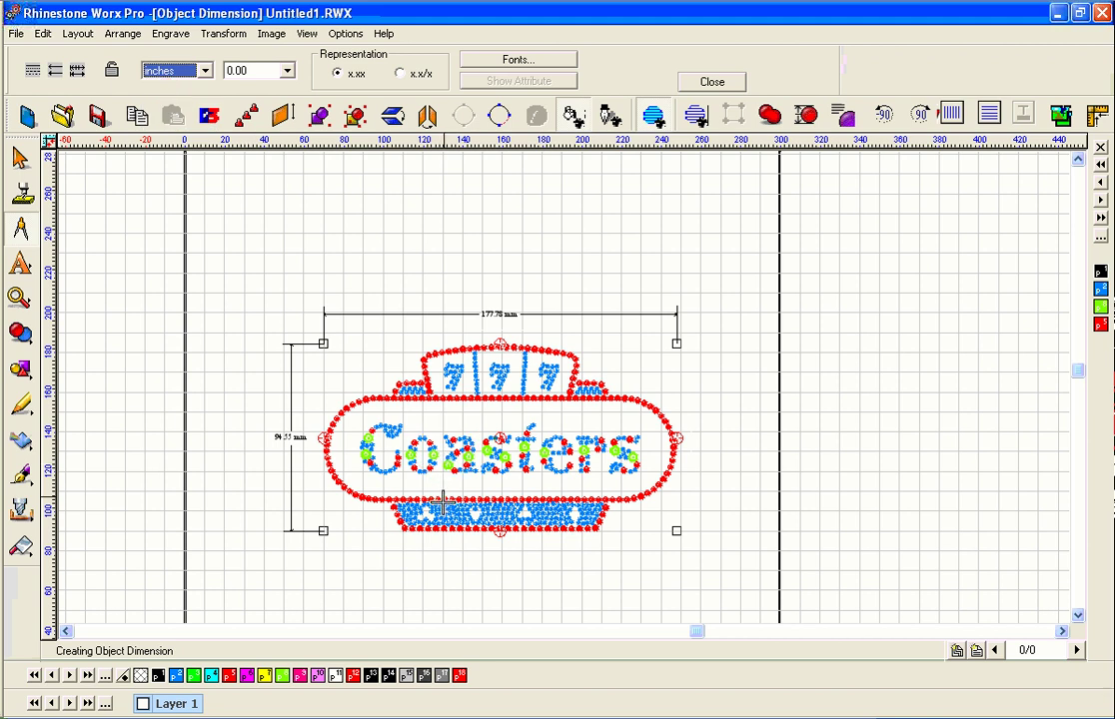
{"action": "left_click_drag", "start_coordinate": [500, 532], "coordinate": [507, 558]}
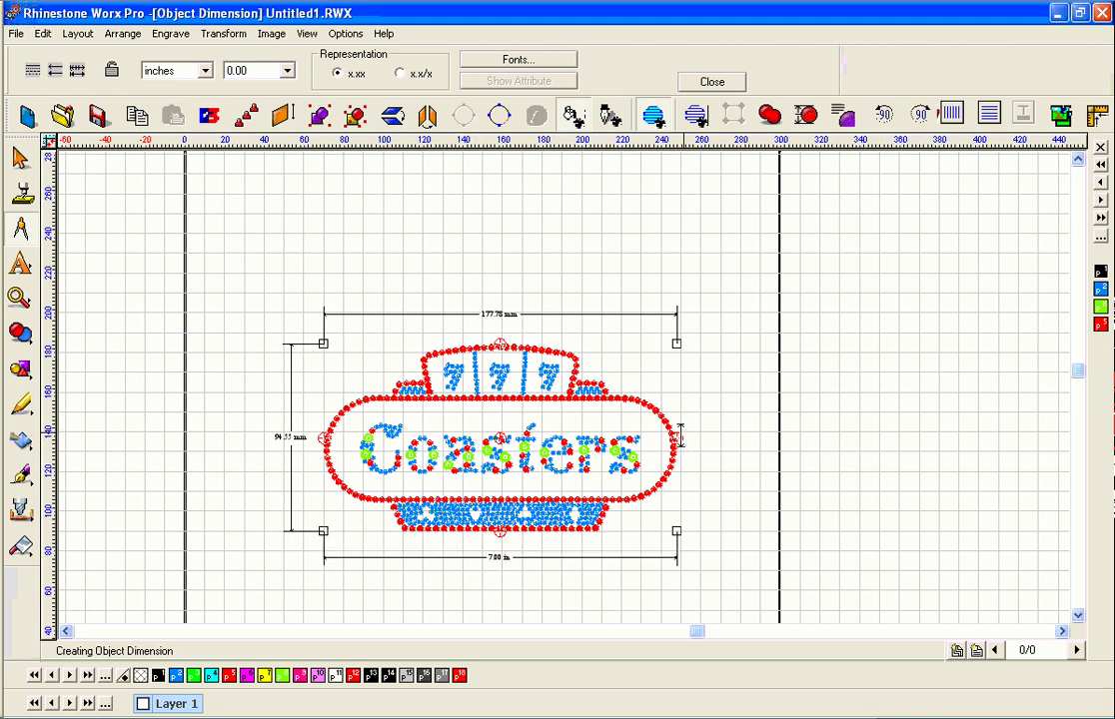
{"action": "left_click_drag", "start_coordinate": [676, 440], "coordinate": [715, 439]}
{"action": "left_click", "coordinate": [712, 82]}
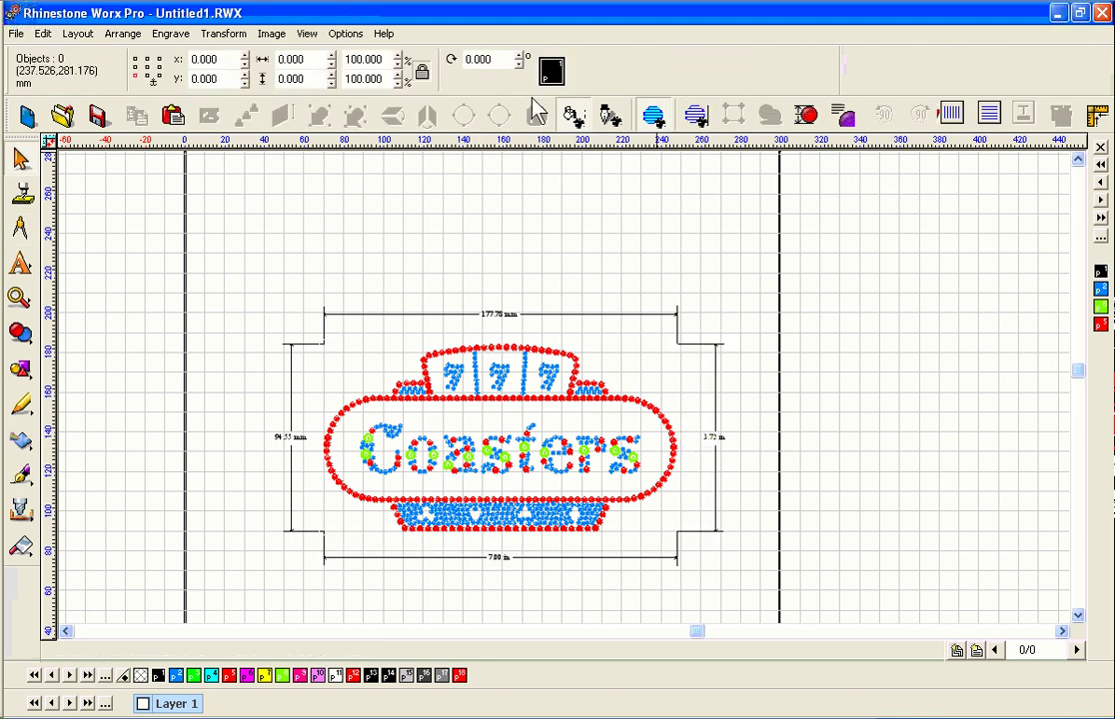
Run the Rhinestone Element Count, copy its results, and paste them as a text object above the Coasters design
{"action": "left_click", "coordinate": [344, 34]}
{"action": "mouse_move", "coordinate": [307, 33]}
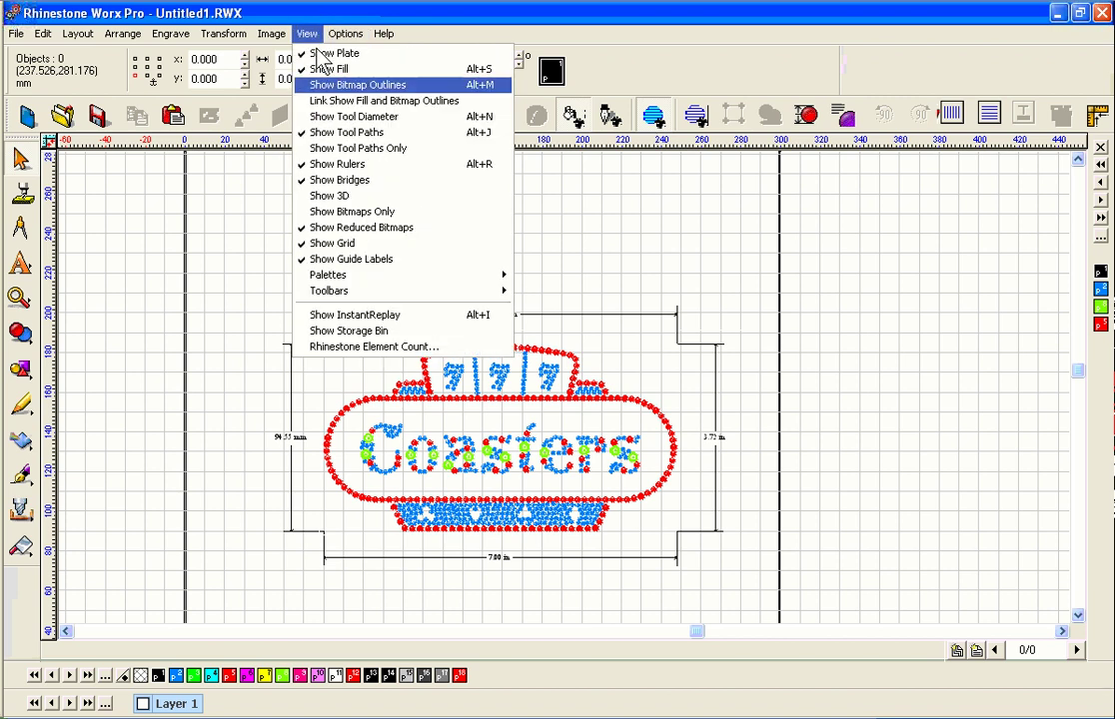
{"action": "left_click", "coordinate": [374, 347]}
{"action": "left_click", "coordinate": [600, 457]}
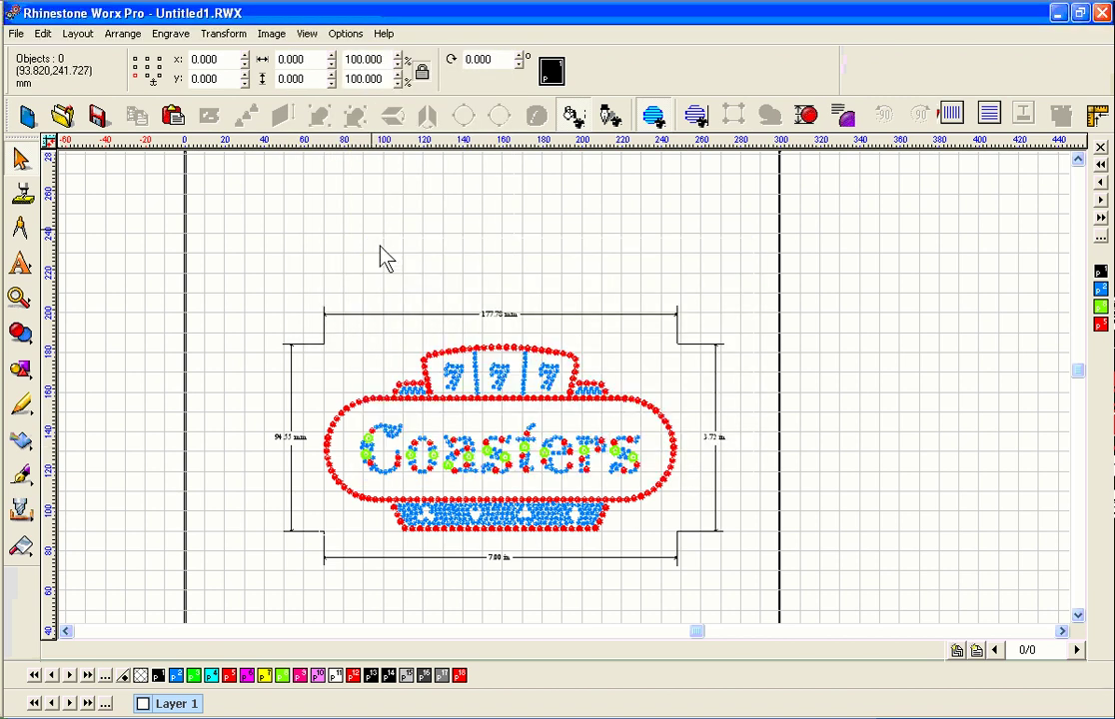
{"action": "left_click", "coordinate": [21, 262]}
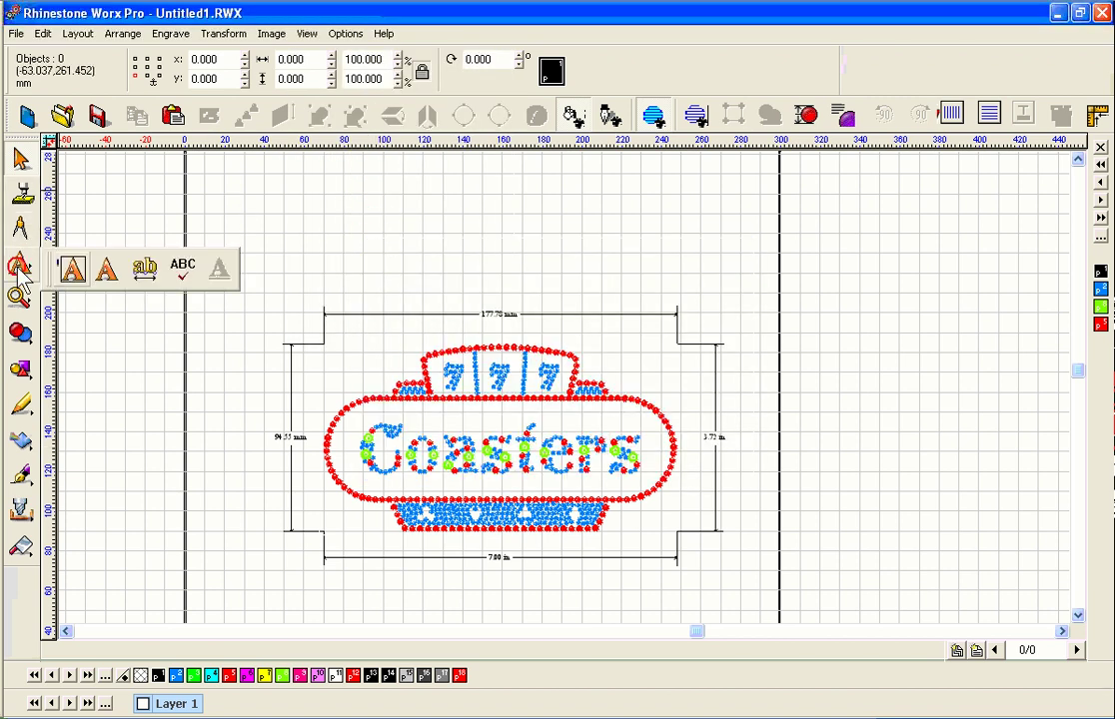
{"action": "left_click", "coordinate": [110, 265]}
{"action": "left_click", "coordinate": [401, 230]}
{"action": "key", "text": "ctrl+v"}
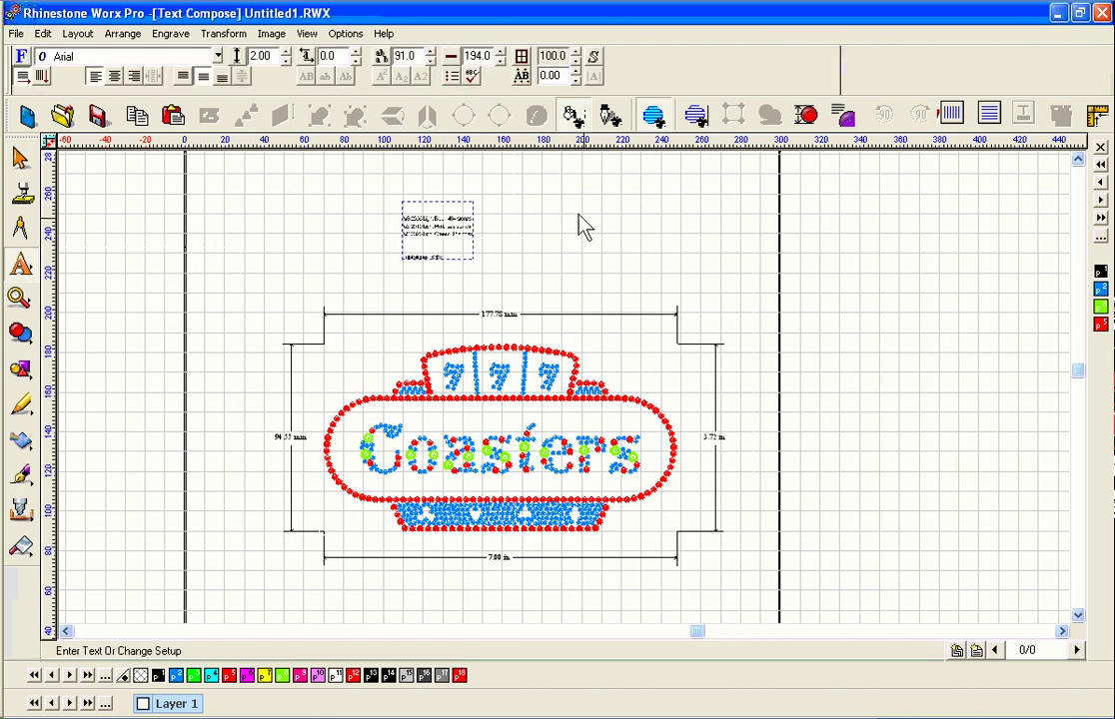
Move the stone count text inside the dimension lines, beside the upper left of the Coasters design
{"action": "left_click", "coordinate": [628, 257]}
{"action": "left_click", "coordinate": [450, 247]}
{"action": "left_click_drag", "start_coordinate": [440, 240], "coordinate": [373, 349]}
{"action": "left_click", "coordinate": [450, 249]}
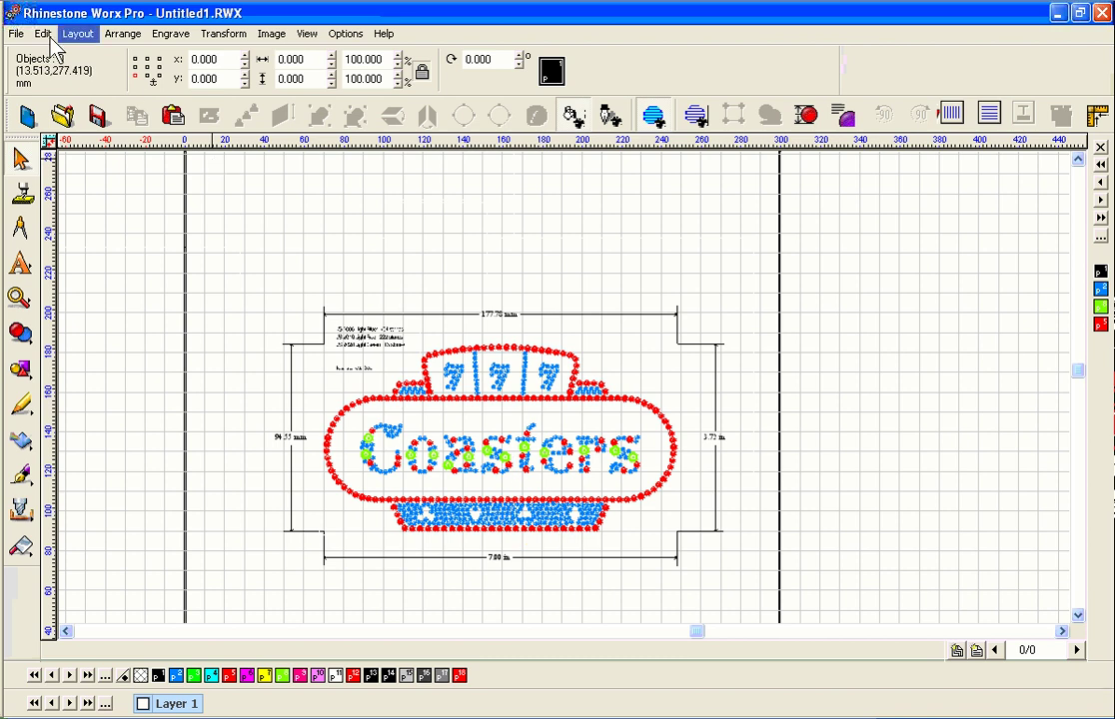
Select all objects and publish the design to PDF as coaster_proof with high quality and vectors exported as shown on screen
{"action": "key", "text": "ctrl+a"}
{"action": "left_click", "coordinate": [17, 34]}
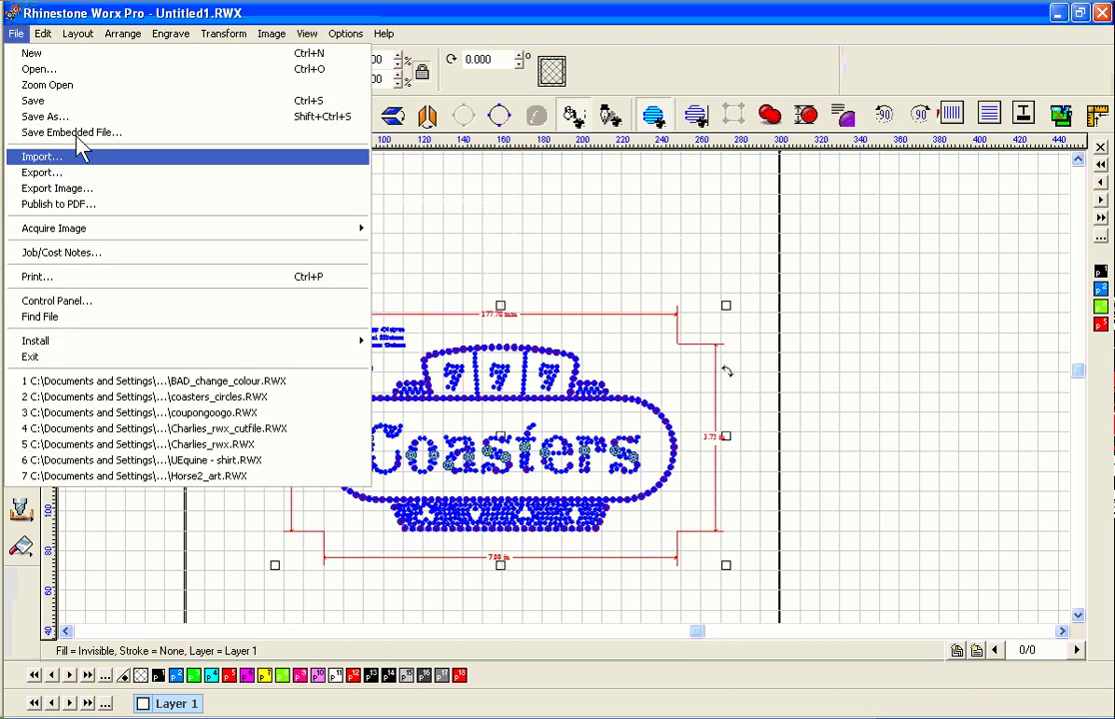
{"action": "left_click", "coordinate": [92, 215]}
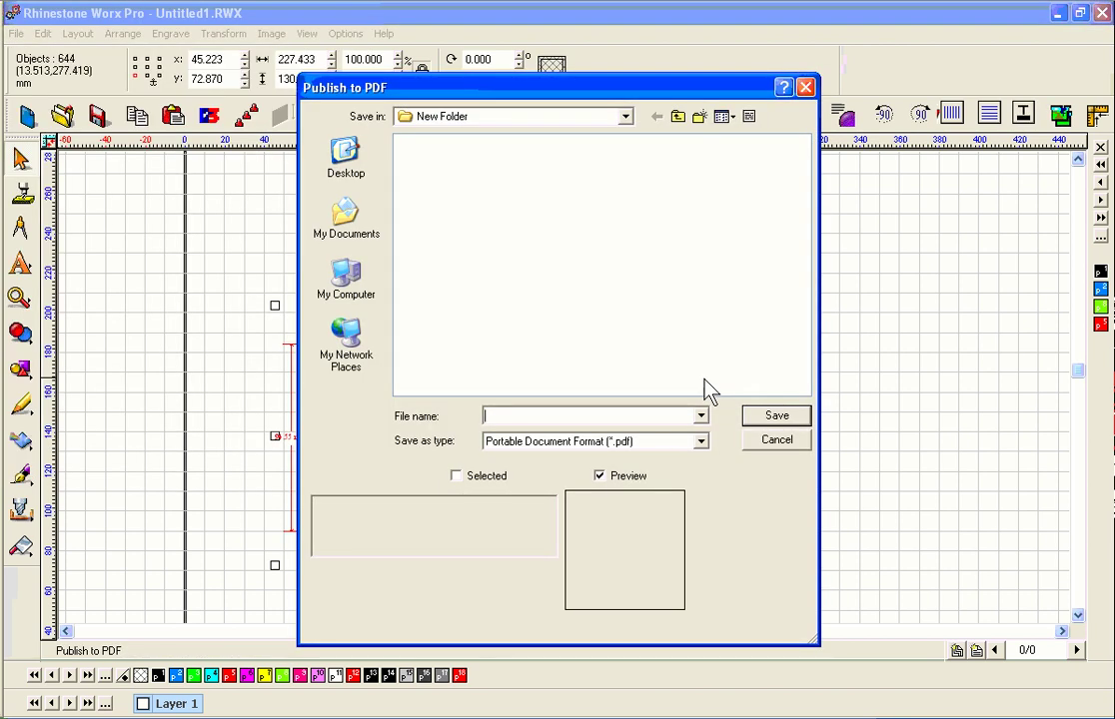
{"action": "type", "text": "coaster"}
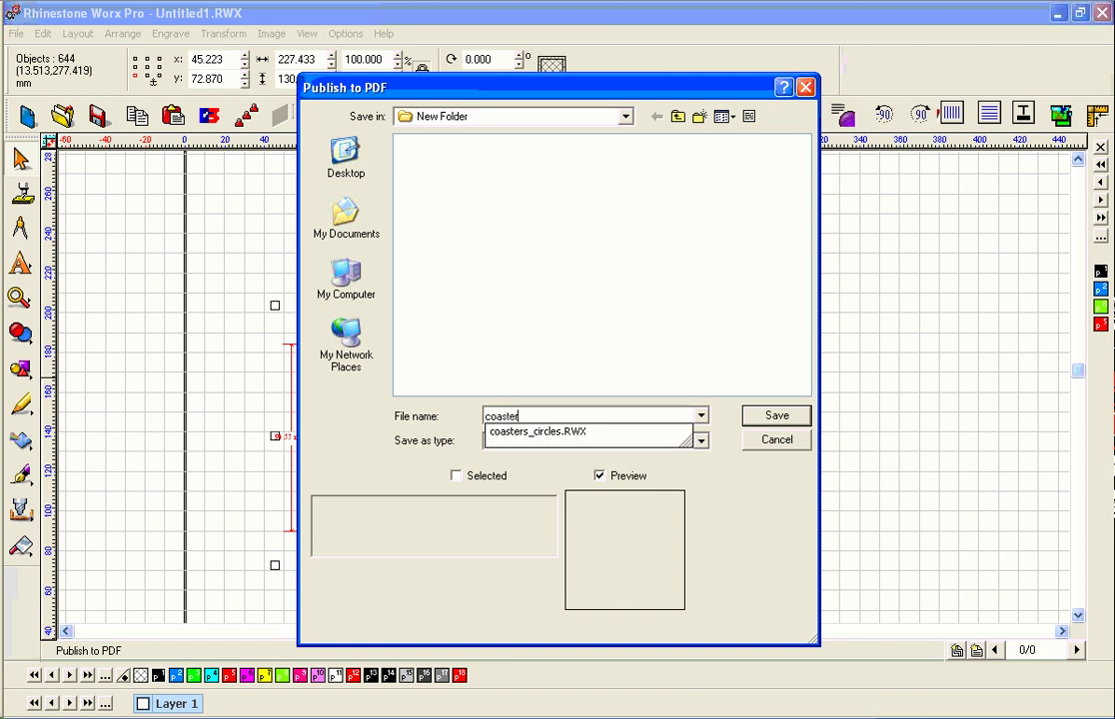
{"action": "type", "text": "_proof"}
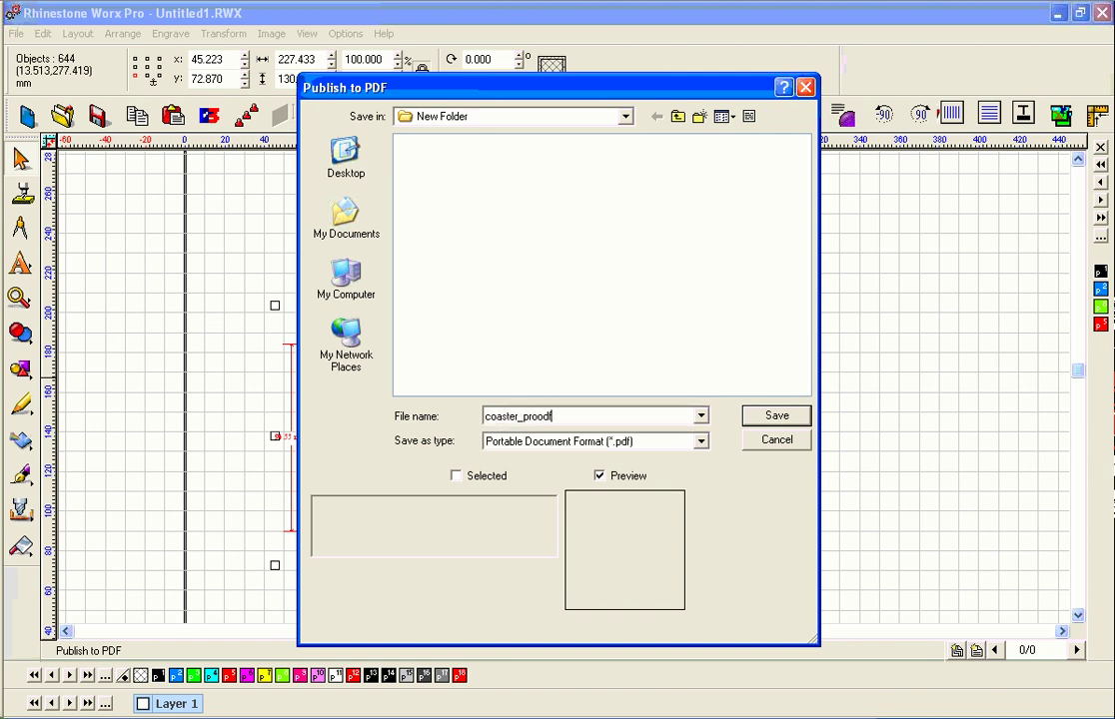
{"action": "key", "text": "Return"}
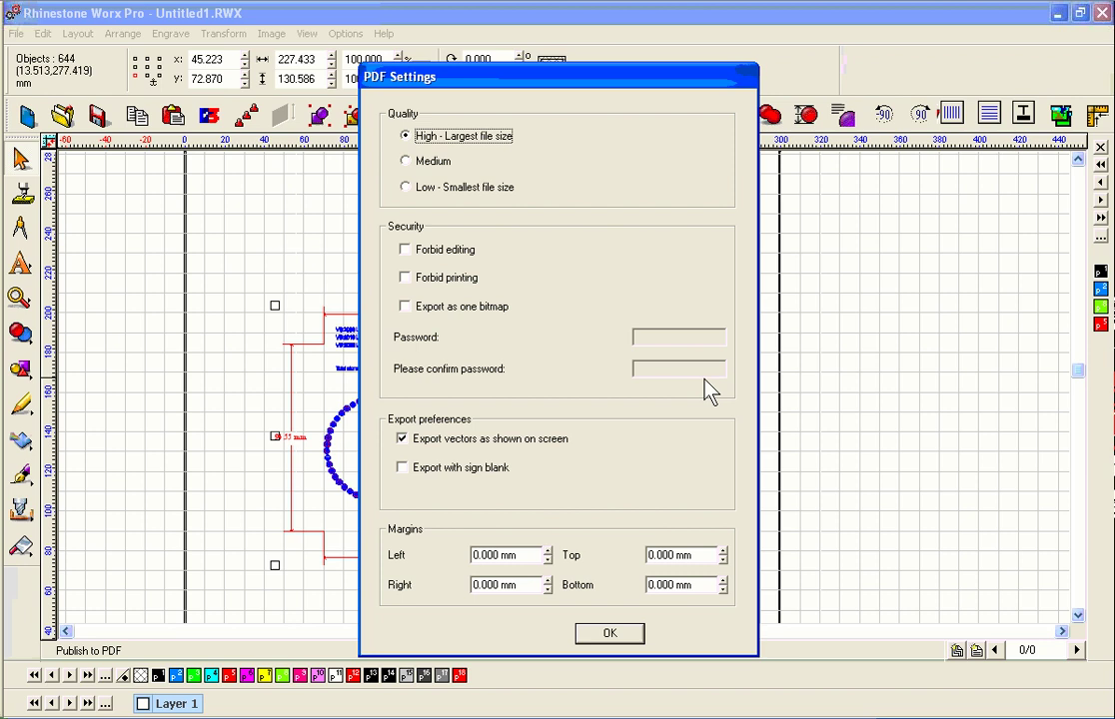
{"action": "left_click", "coordinate": [622, 635]}
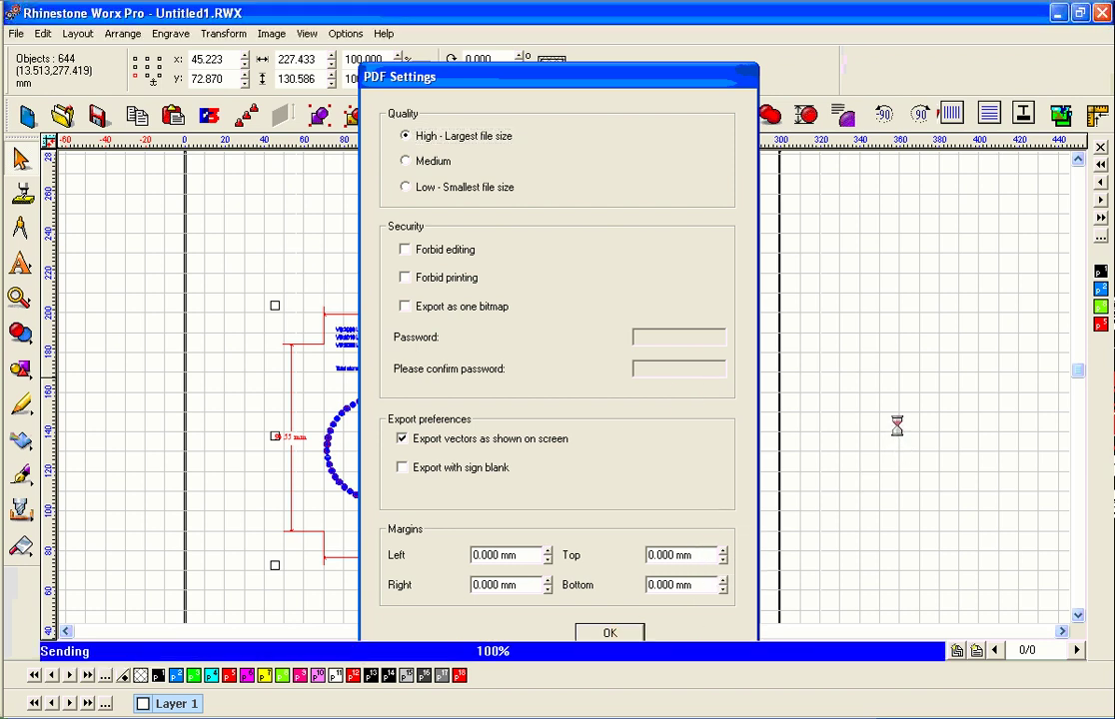
{"action": "left_click", "coordinate": [886, 373]}
Switch to the New Folder window and open the coaster_proof PDF in Adobe Reader to review the proof
{"action": "left_click", "coordinate": [523, 715]}
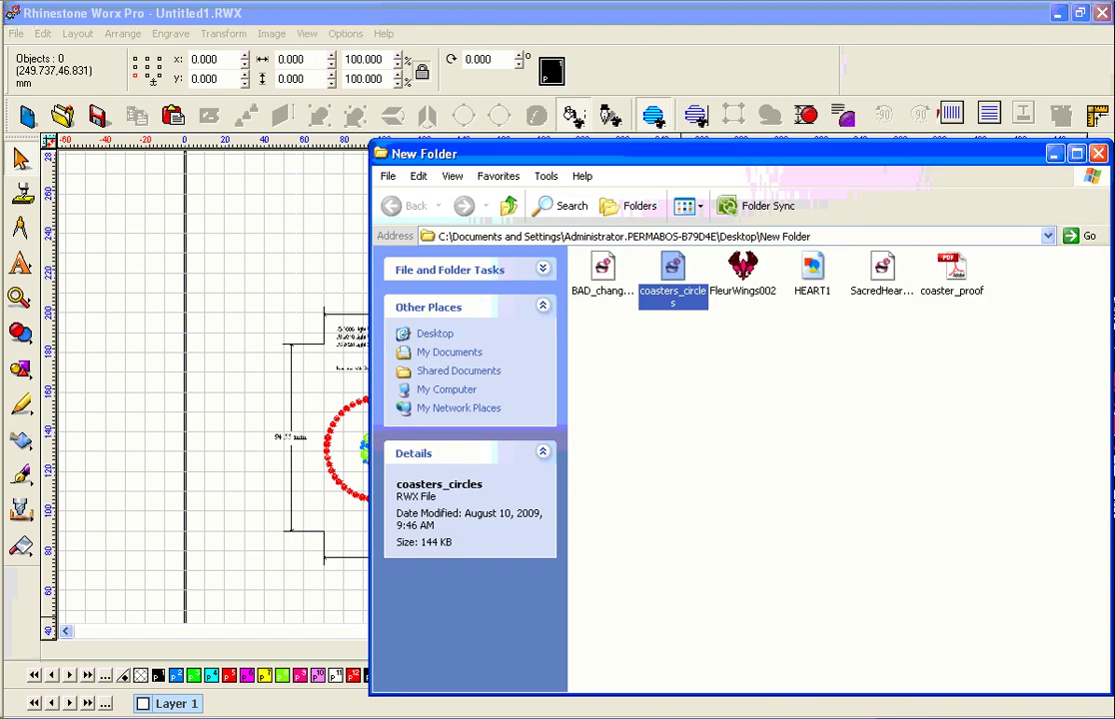
{"action": "left_click", "coordinate": [763, 472]}
{"action": "double_click", "coordinate": [951, 267]}
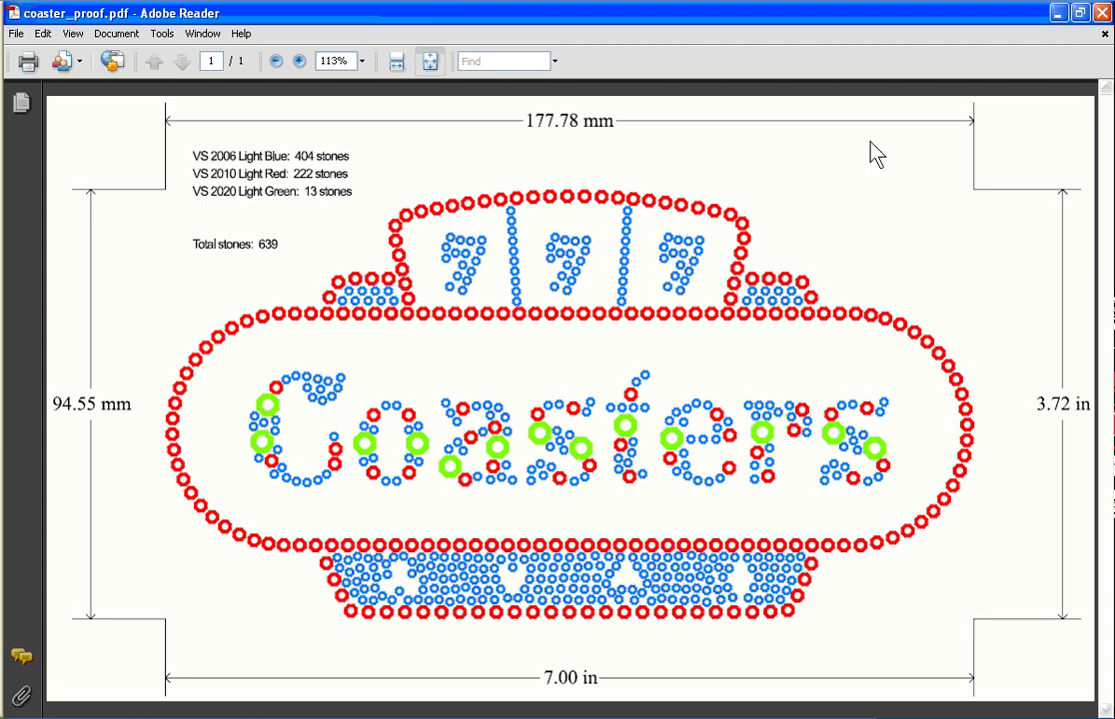
{"action": "left_click", "coordinate": [869, 292]}
Return to Rhinestone Worx Pro and delete all objects of the Coasters design to leave an empty plate
{"action": "left_click", "coordinate": [272, 216]}
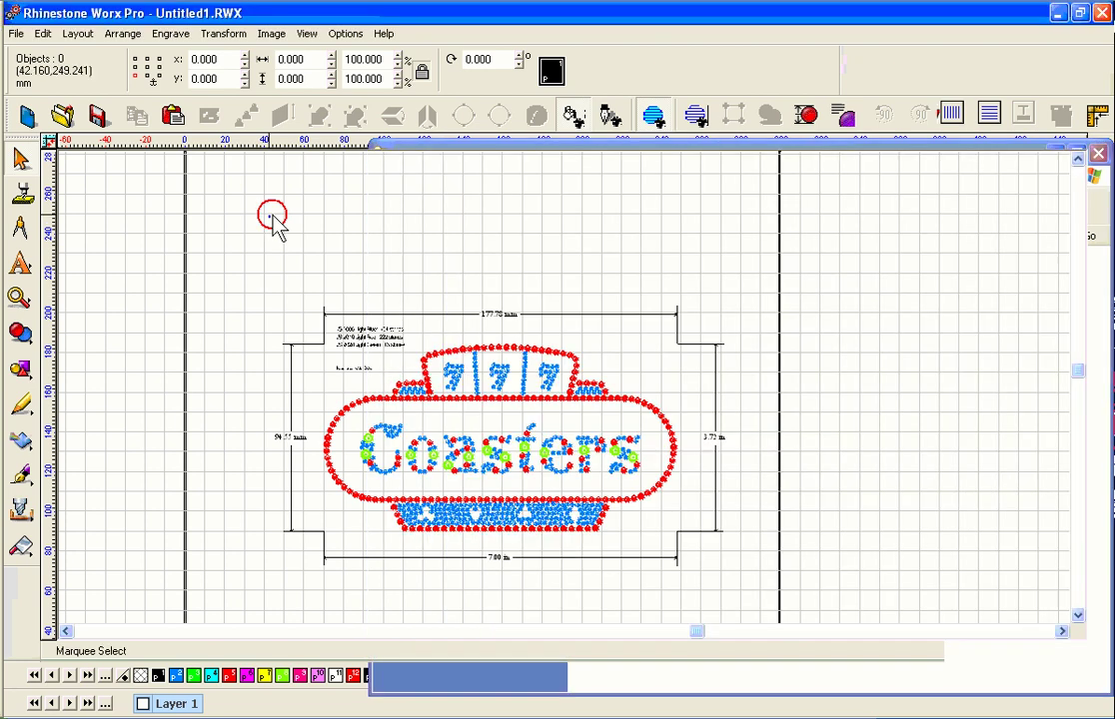
{"action": "key", "text": "ctrl+a"}
{"action": "key", "text": "Delete"}
{"action": "key", "text": "shift+F4"}
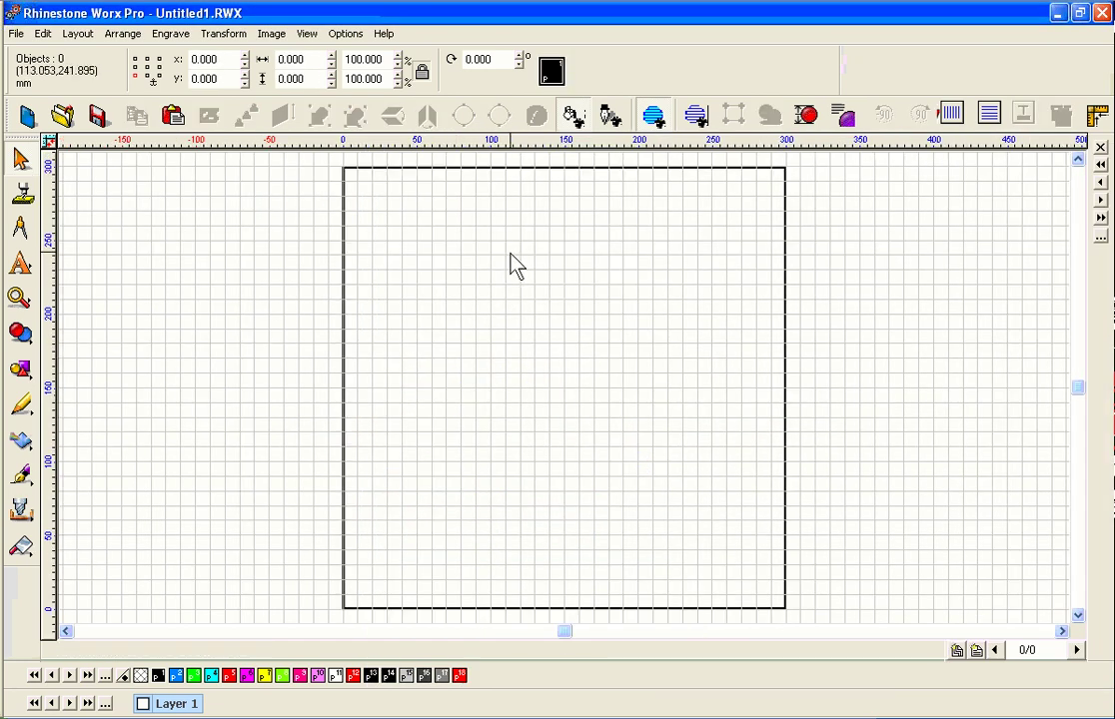